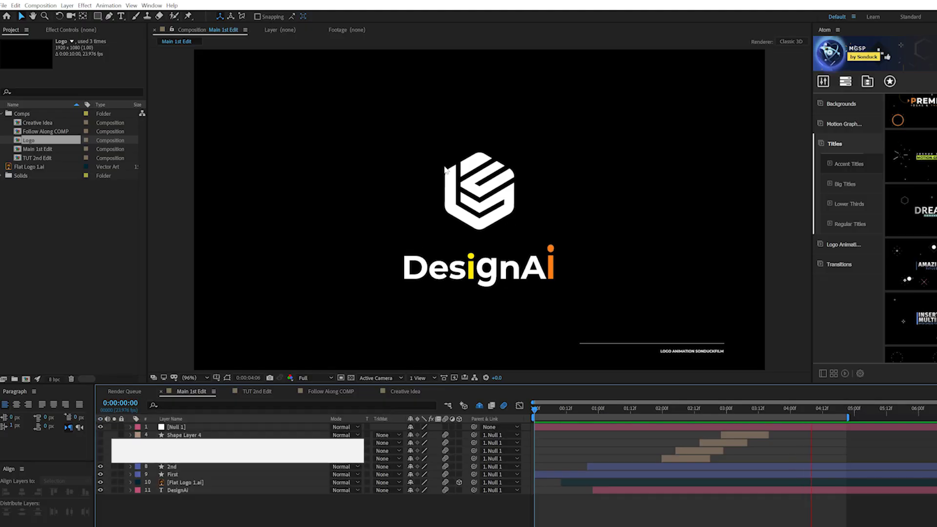
- Preview the finished logo animation in Main 1st Edit and switch to the start of the TUT 2nd Edit composition
{"action": "key", "text": "space"}
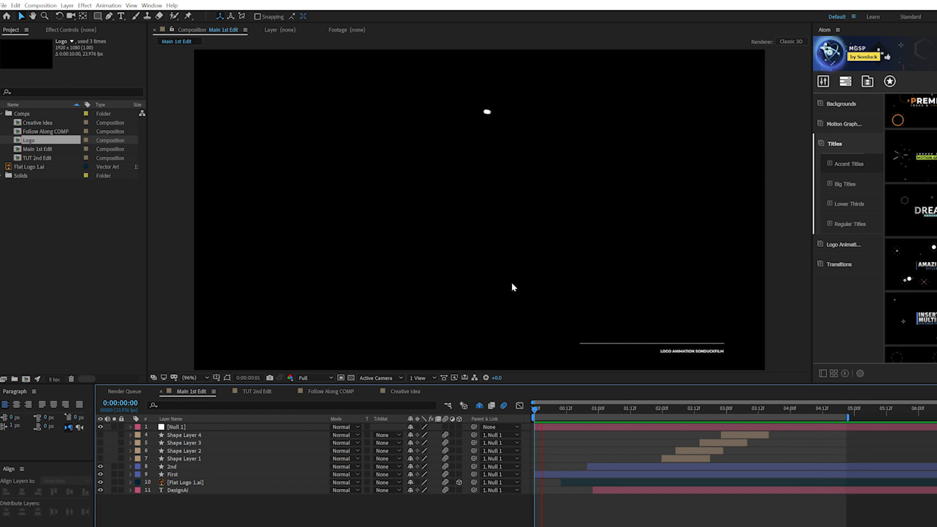
{"action": "key", "text": "space"}
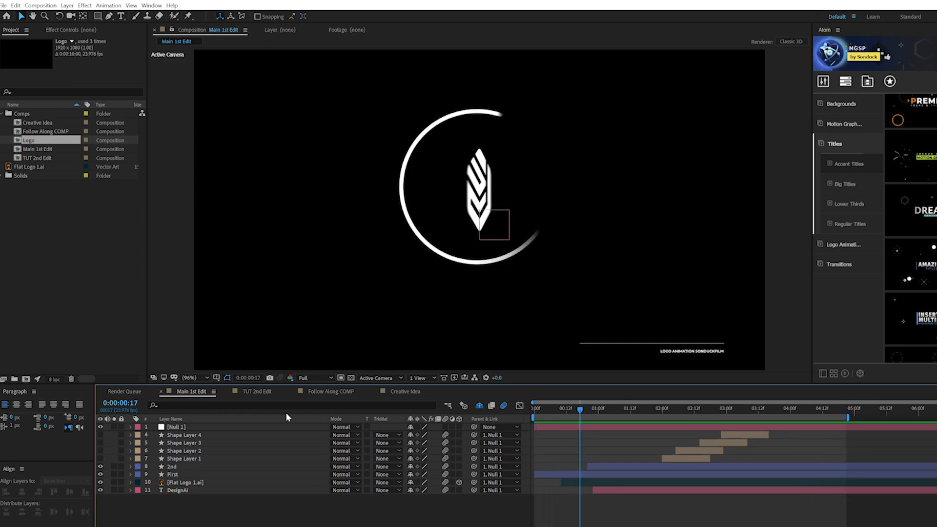
{"action": "left_click", "coordinate": [257, 391]}
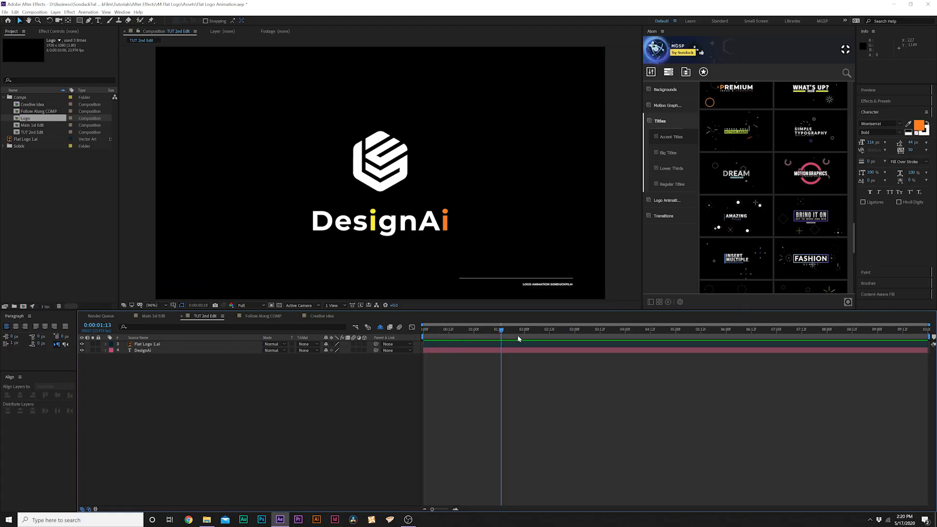
{"action": "mouse_move", "coordinate": [423, 329]}
{"action": "left_mouse_down"}
{"action": "mouse_move", "coordinate": [529, 328]}
{"action": "mouse_move", "coordinate": [426, 332]}
{"action": "left_mouse_up"}
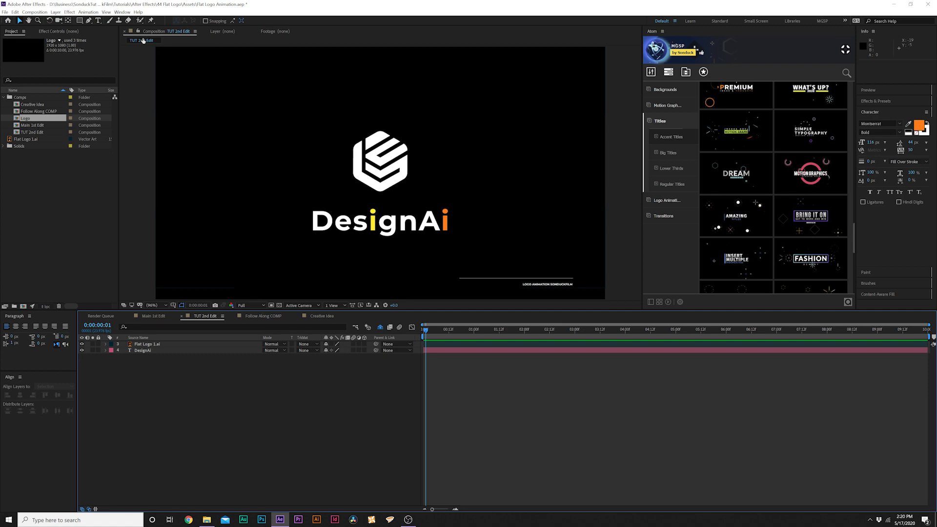
- Set up the Ellipse Tool with no fill and a 12 px solid white stroke
{"action": "left_click", "coordinate": [79, 21]}
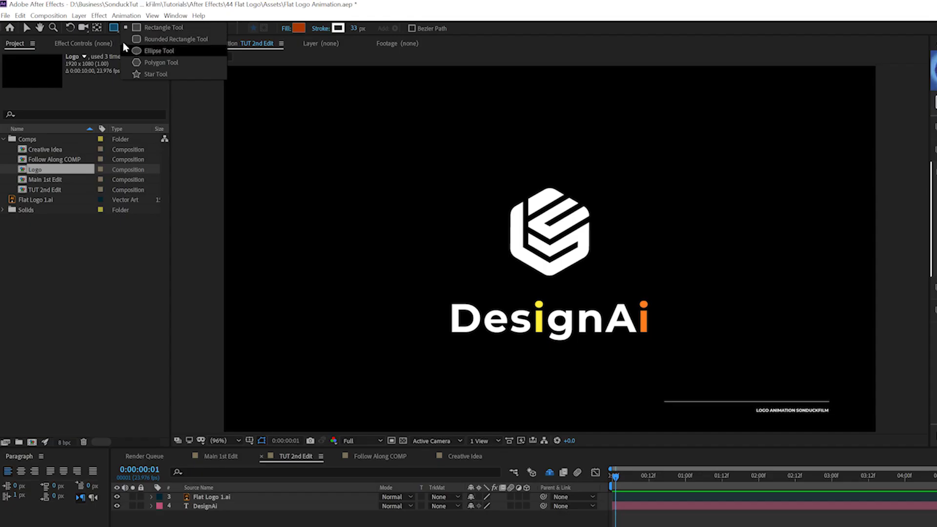
{"action": "left_click", "coordinate": [146, 51]}
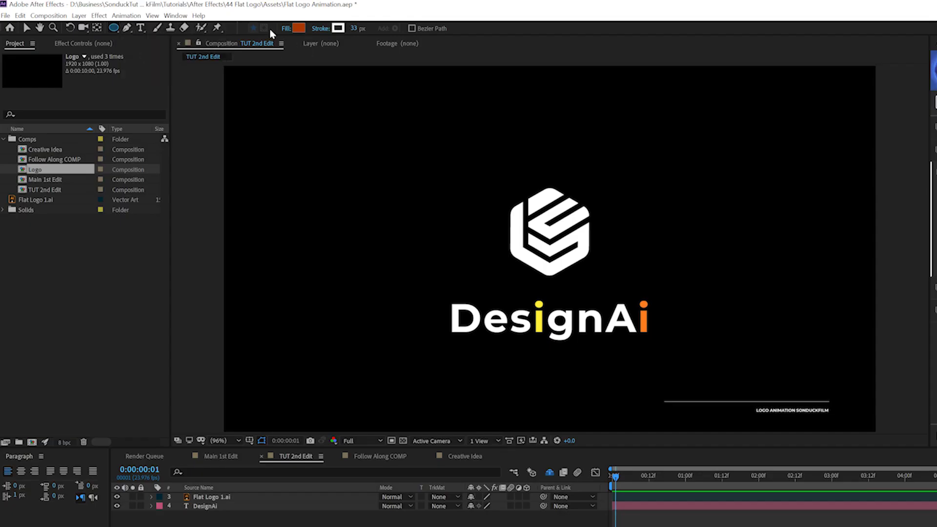
{"action": "left_click", "coordinate": [285, 28]}
{"action": "left_click", "coordinate": [508, 165]}
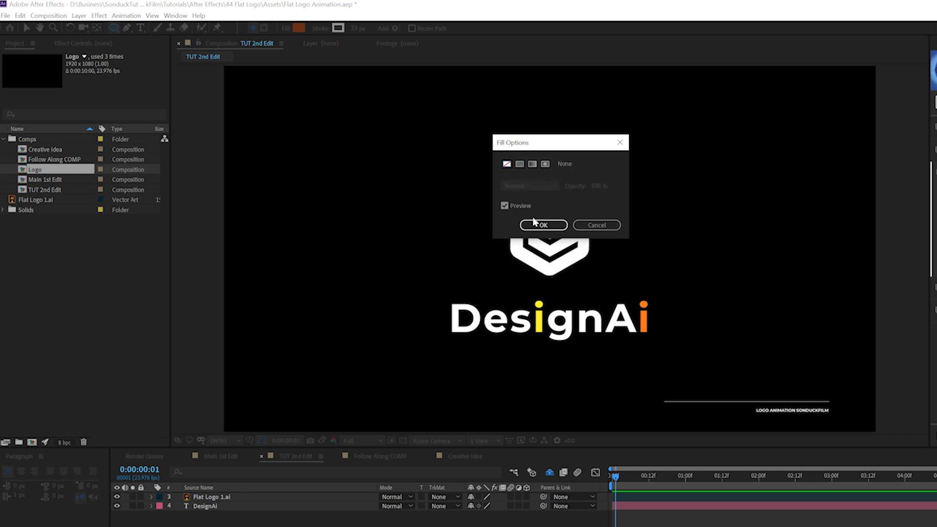
{"action": "left_click", "coordinate": [543, 225]}
{"action": "left_click", "coordinate": [319, 30]}
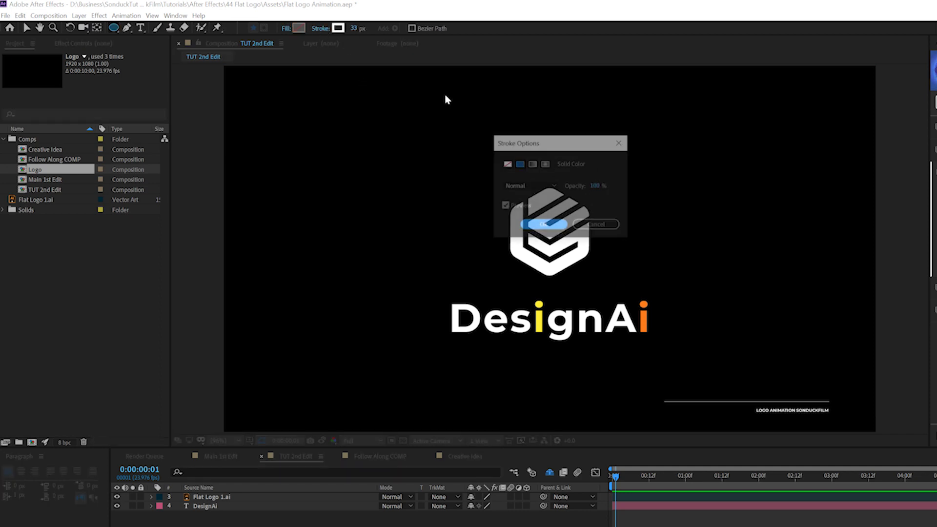
{"action": "left_click", "coordinate": [543, 225]}
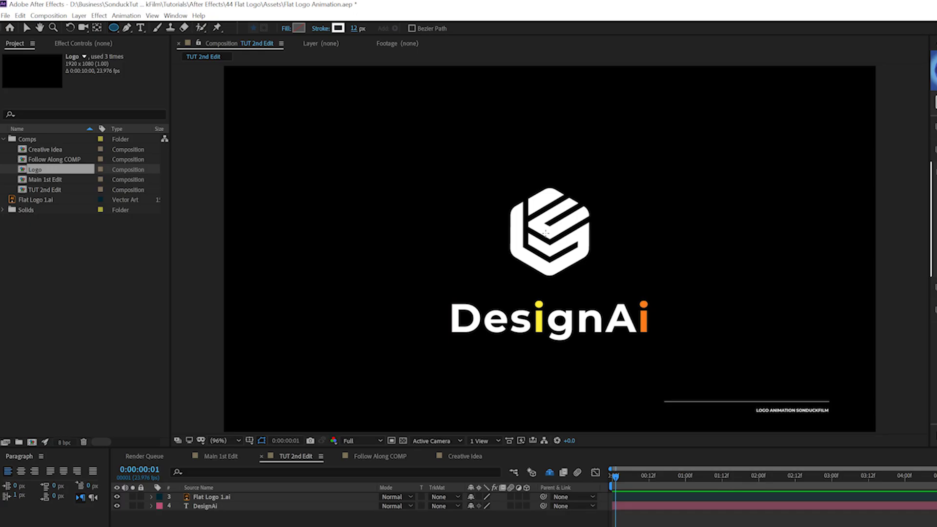
- Draw a circle about 404 px in diameter around the hexagon logo as a new shape layer
{"action": "left_click_drag", "start_coordinate": [612, 326], "coordinate": [703, 416]}
{"action": "mouse_move", "coordinate": [590, 300]}
{"action": "left_mouse_down"}
{"action": "mouse_move", "coordinate": [632, 318]}
{"action": "mouse_move", "coordinate": [628, 341]}
{"action": "mouse_move", "coordinate": [592, 302]}
{"action": "left_mouse_up"}
{"action": "key", "text": "v"}
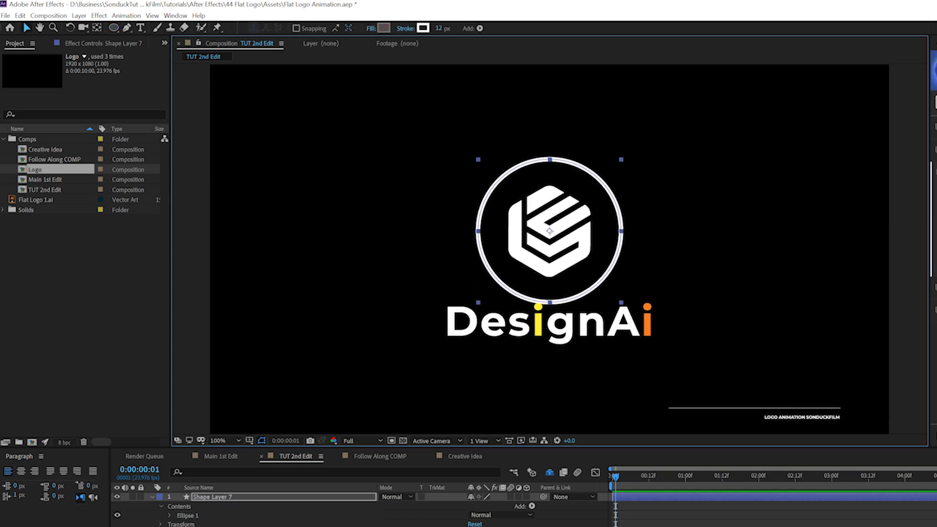
{"action": "key", "text": "ctrl+shift+a"}
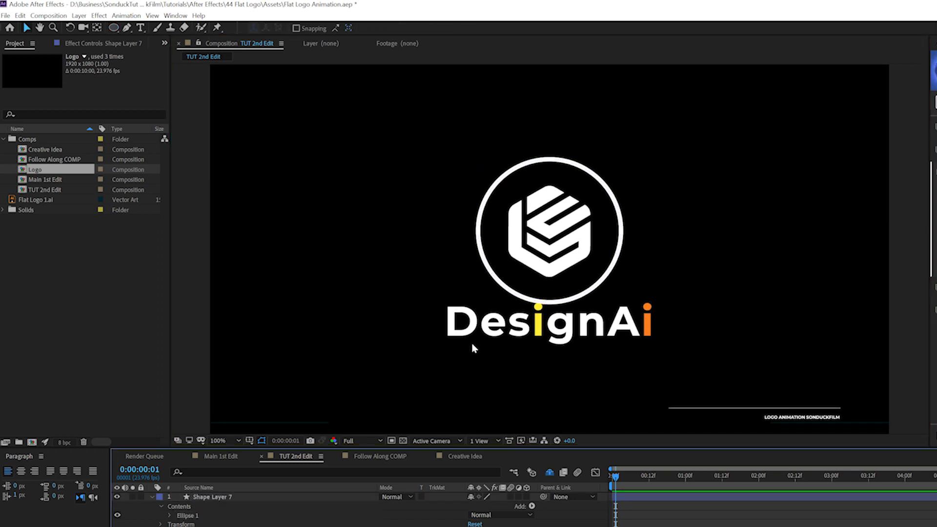
- Add Trim Paths to the circle's shape layer and reveal its properties
{"action": "left_click", "coordinate": [193, 497]}
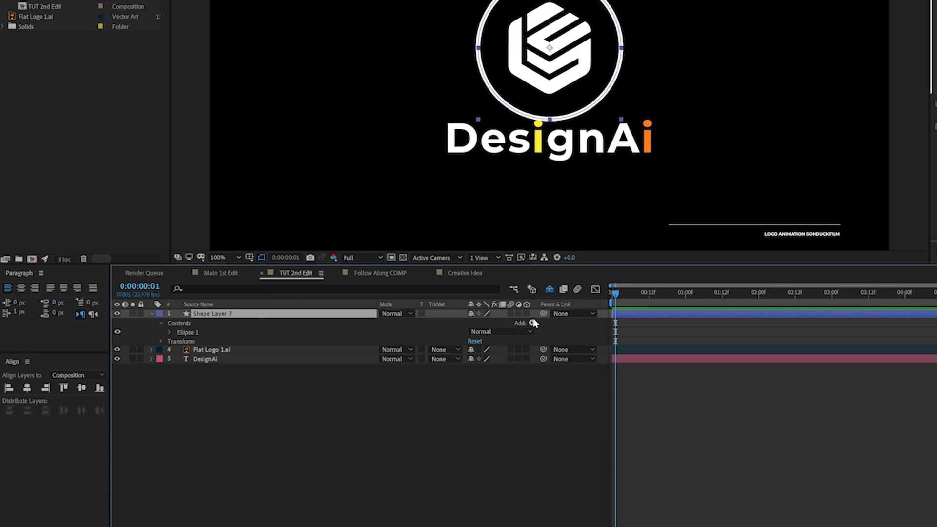
{"action": "left_click", "coordinate": [533, 322]}
{"action": "left_click", "coordinate": [429, 474]}
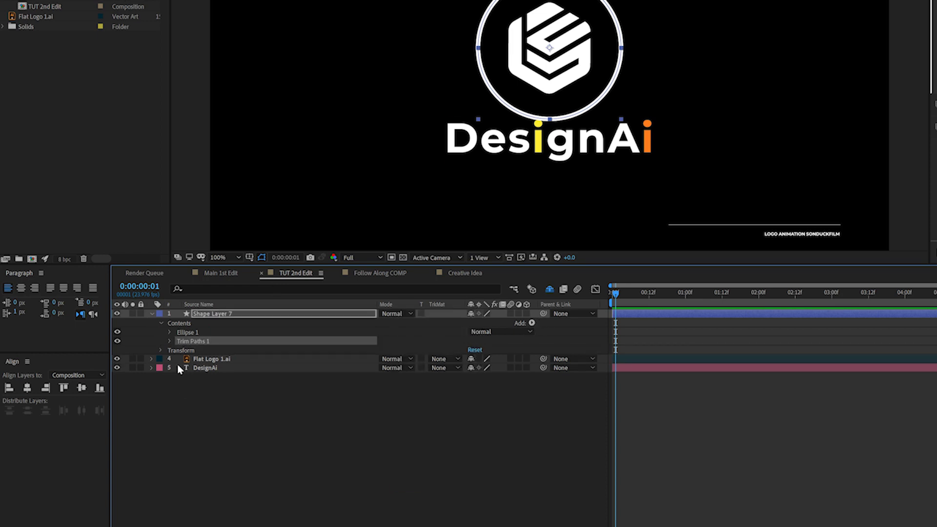
{"action": "left_click", "coordinate": [170, 341]}
- Set the Trim Paths End to 0% and keyframe Start at 0% on the first frame
{"action": "left_click_drag", "start_coordinate": [616, 294], "coordinate": [591, 298]}
{"action": "left_click", "coordinate": [475, 359]}
{"action": "left_click", "coordinate": [403, 362]}
{"action": "left_click_drag", "start_coordinate": [474, 359], "coordinate": [372, 358]}
{"action": "left_click", "coordinate": [187, 349]}
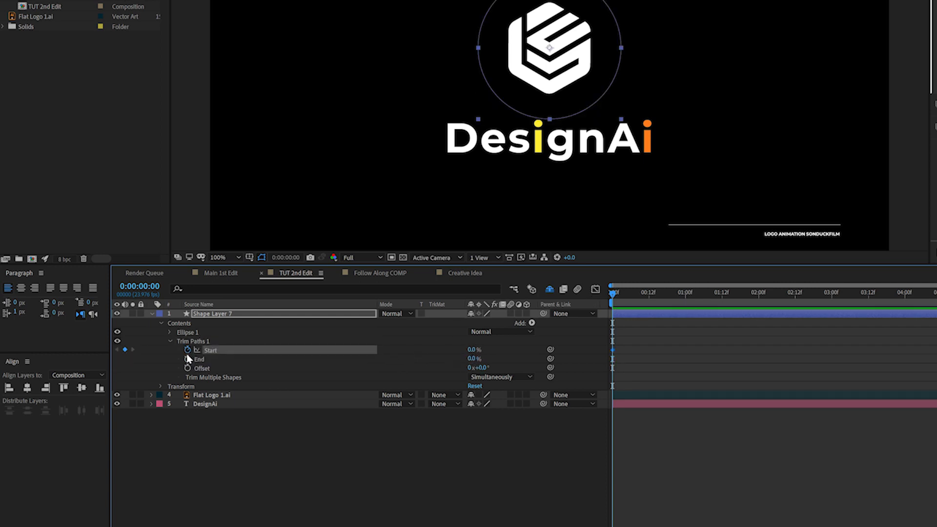
- Keyframe the Trim Paths End at 0% at 0:00:00:09
{"action": "left_click_drag", "start_coordinate": [621, 293], "coordinate": [643, 300]}
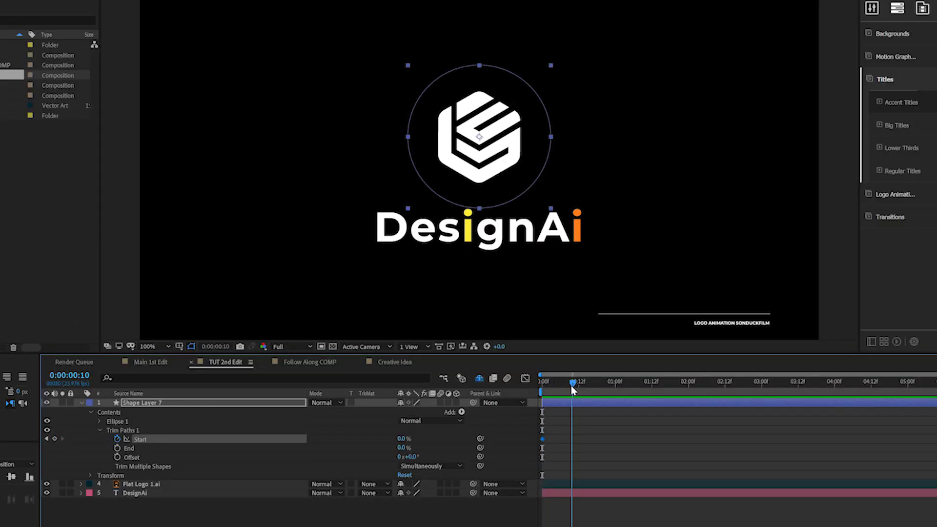
{"action": "left_click_drag", "start_coordinate": [571, 389], "coordinate": [569, 390]}
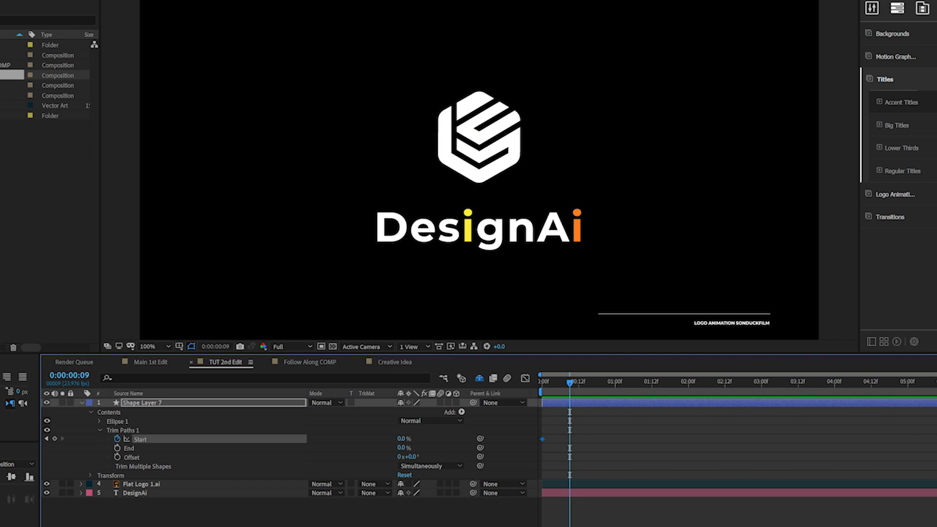
{"action": "left_click", "coordinate": [384, 460]}
{"action": "left_click", "coordinate": [117, 448]}
- Keyframe Start to 100% at 0:00:01:01 and End to 100% a few frames beyond it, and preview the circle animation
{"action": "left_click_drag", "start_coordinate": [590, 383], "coordinate": [619, 389]}
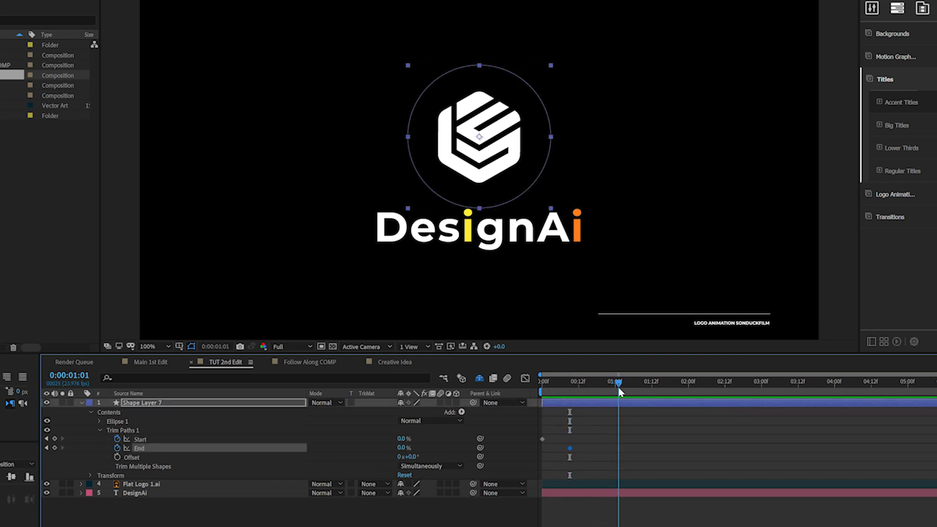
{"action": "left_click_drag", "start_coordinate": [405, 439], "coordinate": [547, 439]}
{"action": "left_click_drag", "start_coordinate": [620, 388], "coordinate": [640, 387]}
{"action": "left_click_drag", "start_coordinate": [401, 448], "coordinate": [429, 448]}
{"action": "key", "text": "Home"}
{"action": "key", "text": "space"}
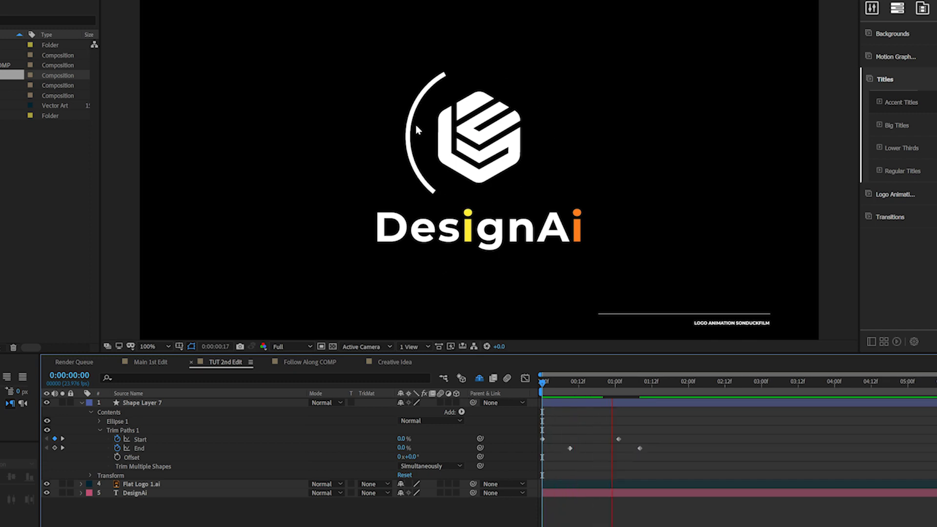
{"action": "key", "text": "space"}
- Easy ease the tightened Start and End keyframes and extend the final keyframes' incoming handles fully in the value graph
{"action": "left_click_drag", "start_coordinate": [601, 431], "coordinate": [525, 472]}
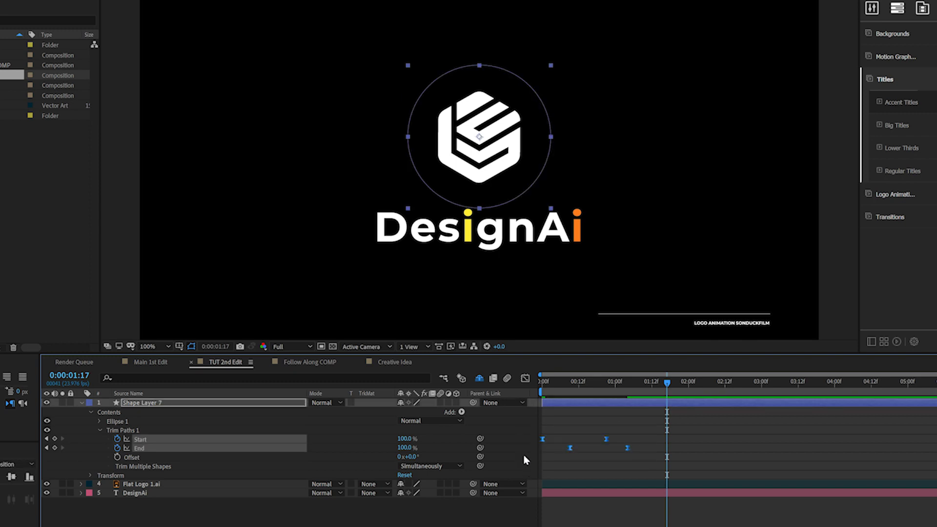
{"action": "left_click", "coordinate": [526, 379]}
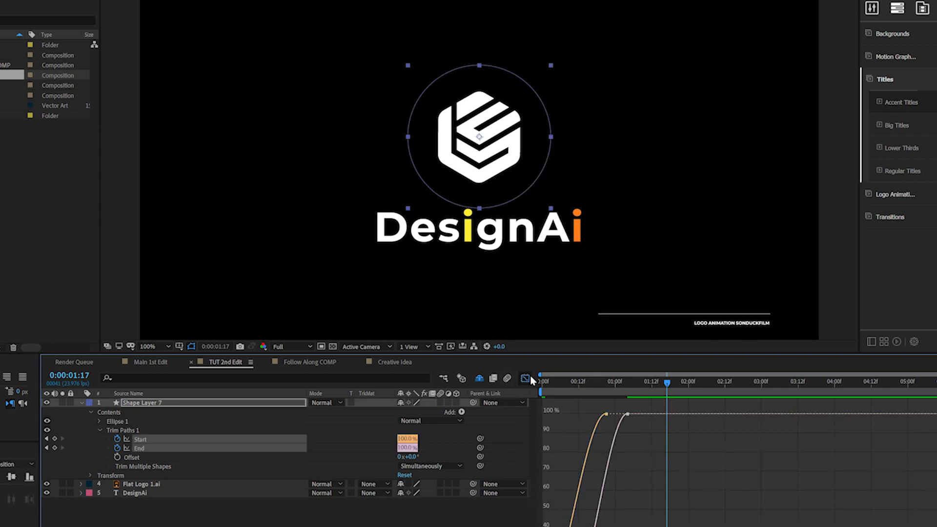
{"action": "left_click_drag", "start_coordinate": [652, 404], "coordinate": [502, 509]}
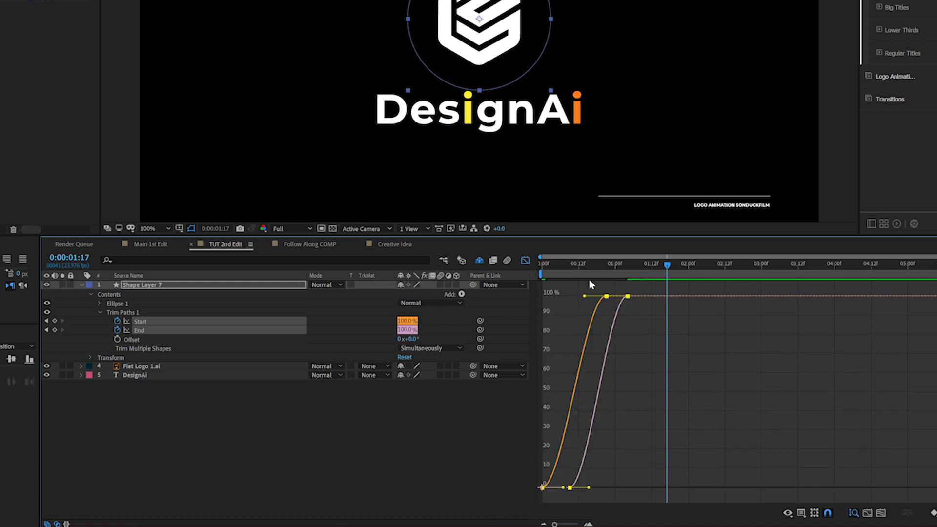
{"action": "left_click_drag", "start_coordinate": [584, 296], "coordinate": [533, 298]}
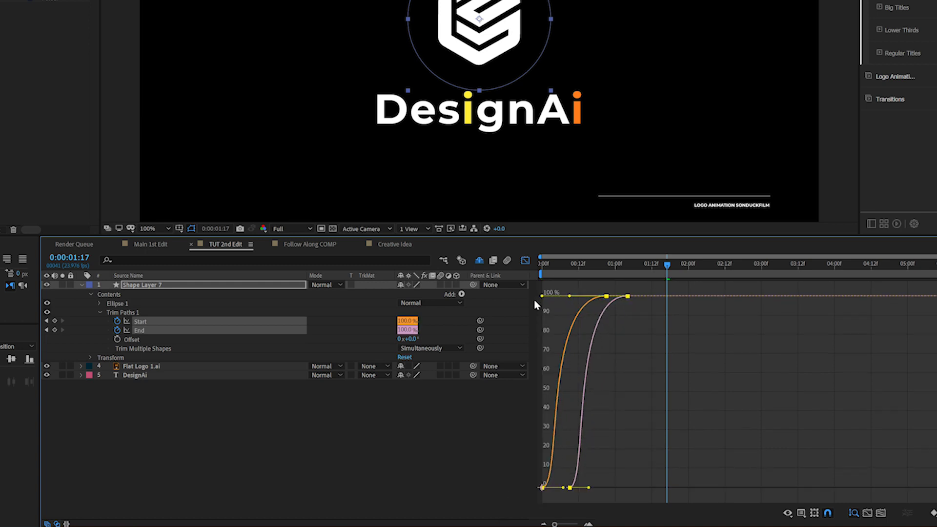
- Extend the first Start and End keyframes' outgoing handles to form steep S-curves, and preview the eased animation
{"action": "left_click_drag", "start_coordinate": [610, 456], "coordinate": [516, 513]}
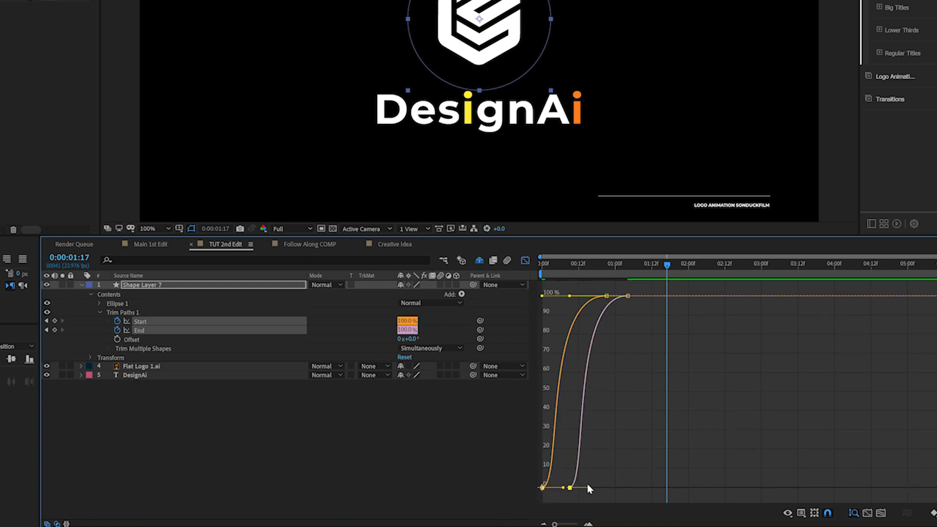
{"action": "left_click_drag", "start_coordinate": [589, 487], "coordinate": [654, 488]}
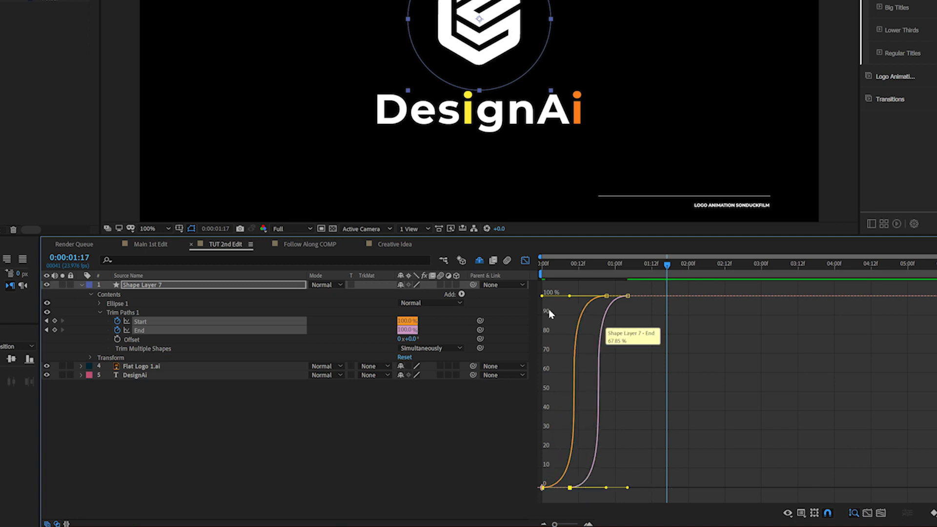
{"action": "left_click", "coordinate": [527, 261]}
{"action": "left_click_drag", "start_coordinate": [572, 262], "coordinate": [540, 264]}
{"action": "key", "text": "F2"}
{"action": "key", "text": "space"}
{"action": "key", "text": "space"}
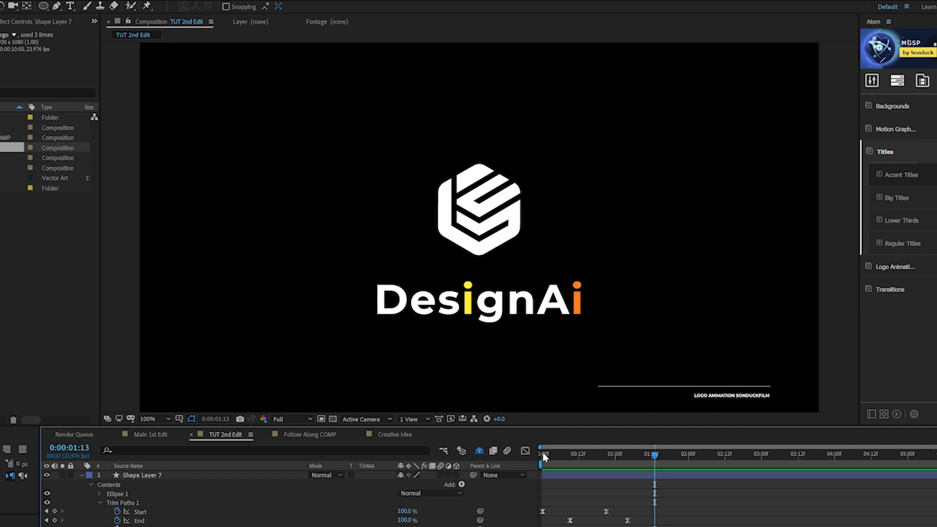
- Keyframe the Trim Paths Offset from 0° on the first frame to 80° at 0:00:01:04, and preview the rotation
{"action": "left_click", "coordinate": [117, 457]}
{"action": "mouse_move", "coordinate": [637, 382]}
{"action": "left_mouse_down"}
{"action": "mouse_move", "coordinate": [615, 383]}
{"action": "mouse_move", "coordinate": [628, 386]}
{"action": "left_mouse_up"}
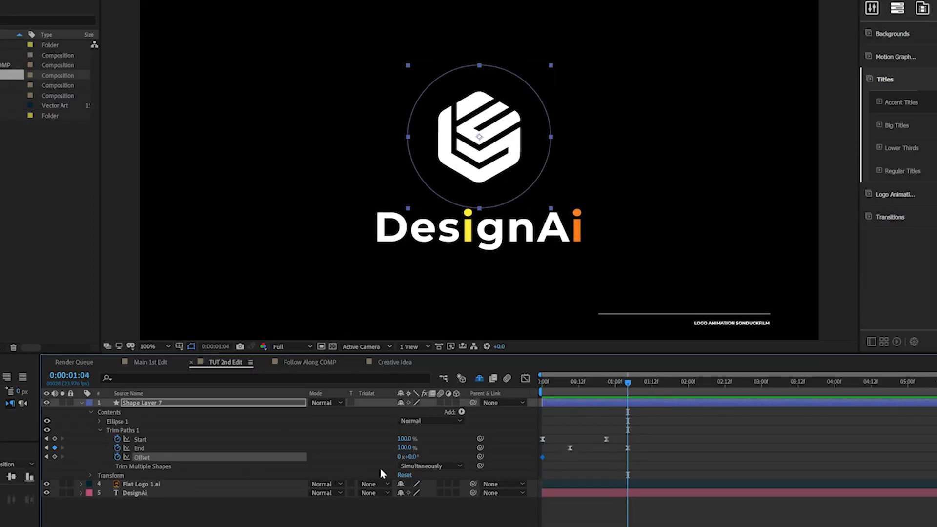
{"action": "left_click_drag", "start_coordinate": [411, 458], "coordinate": [425, 459]}
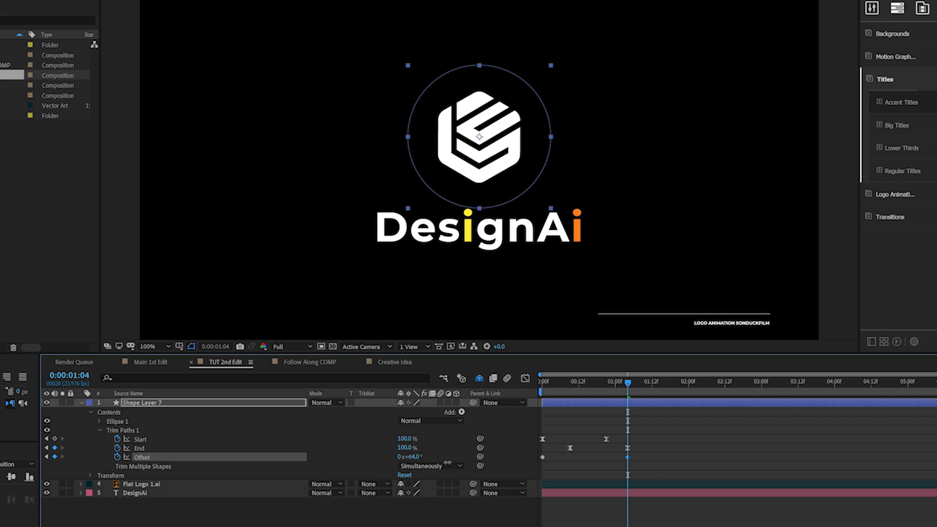
{"action": "key", "text": "Home"}
{"action": "key", "text": "space"}
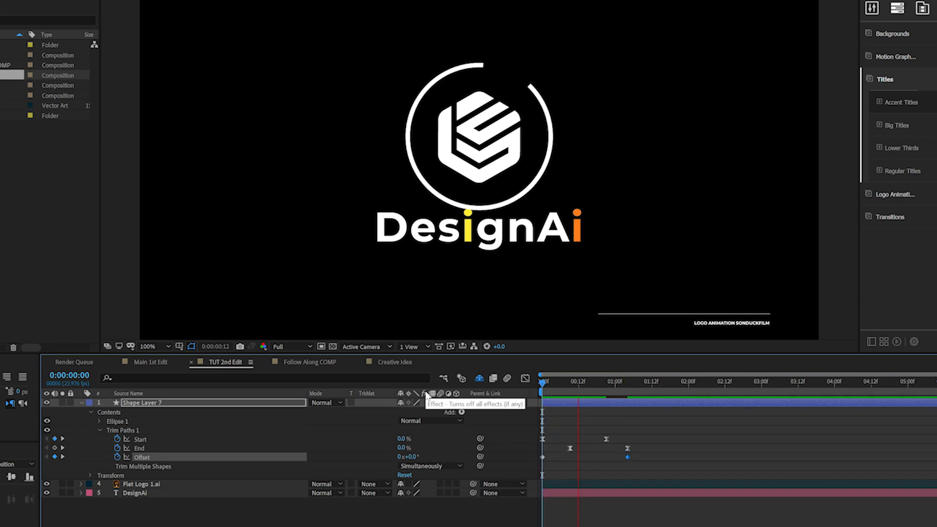
- Set the circle stroke's Line Cap to Round Cap, preview it and collapse the layer's properties
{"action": "left_click_drag", "start_coordinate": [557, 383], "coordinate": [607, 384]}
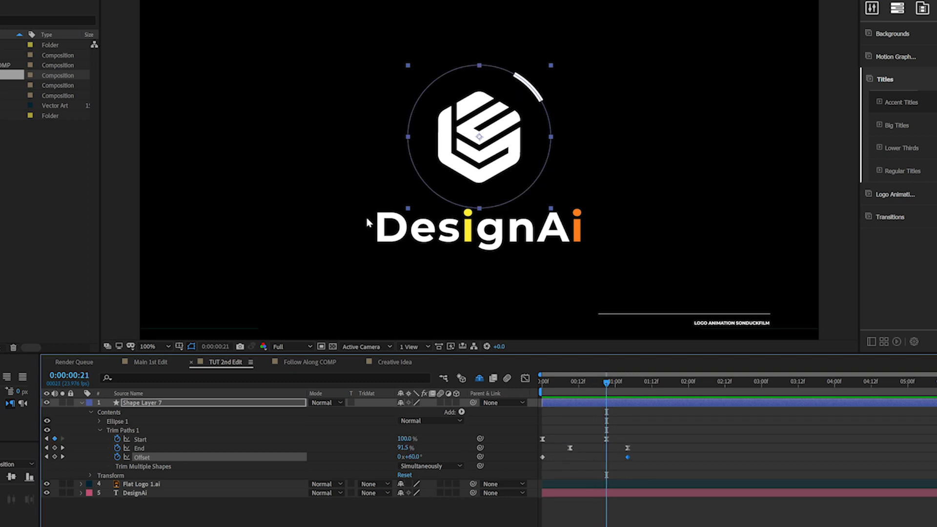
{"action": "left_click", "coordinate": [101, 421]}
{"action": "left_click", "coordinate": [109, 439]}
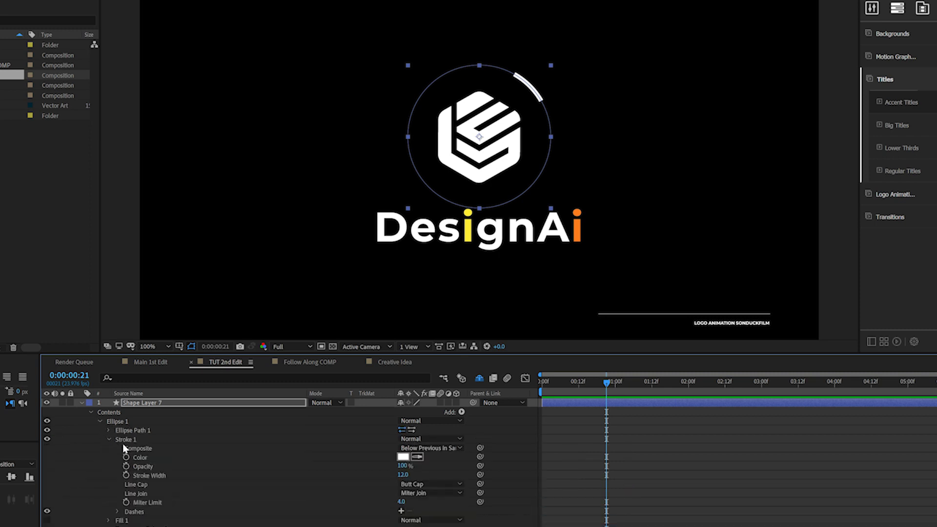
{"action": "left_click", "coordinate": [429, 484]}
{"action": "left_click", "coordinate": [413, 503]}
{"action": "key", "text": "space"}
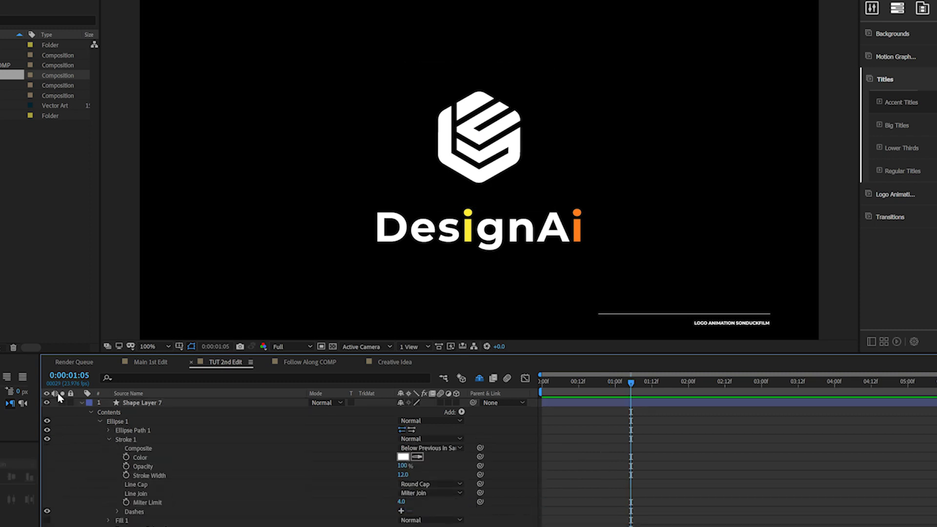
{"action": "left_click", "coordinate": [82, 403]}
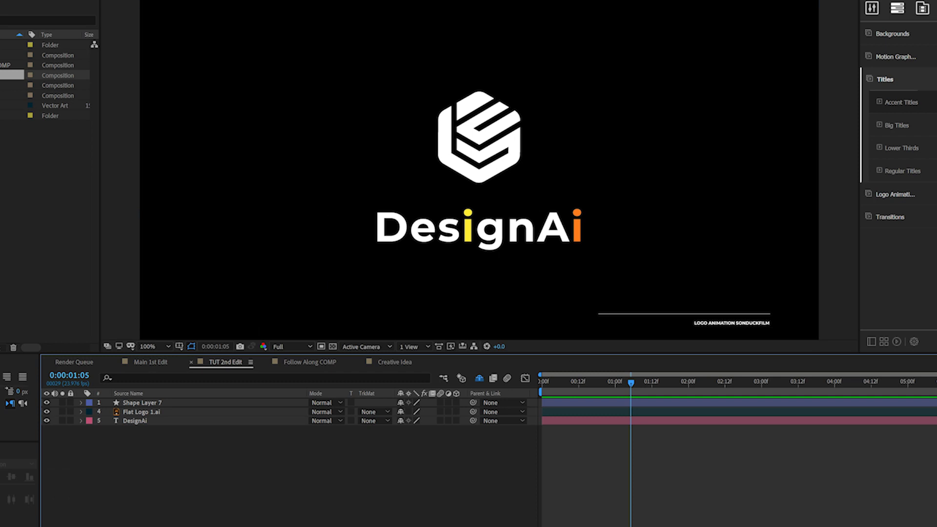
- Duplicate the circle's shape layer and delete Ellipse 1 from the copy, keeping its Trim Paths keyframes
{"action": "left_click", "coordinate": [130, 405]}
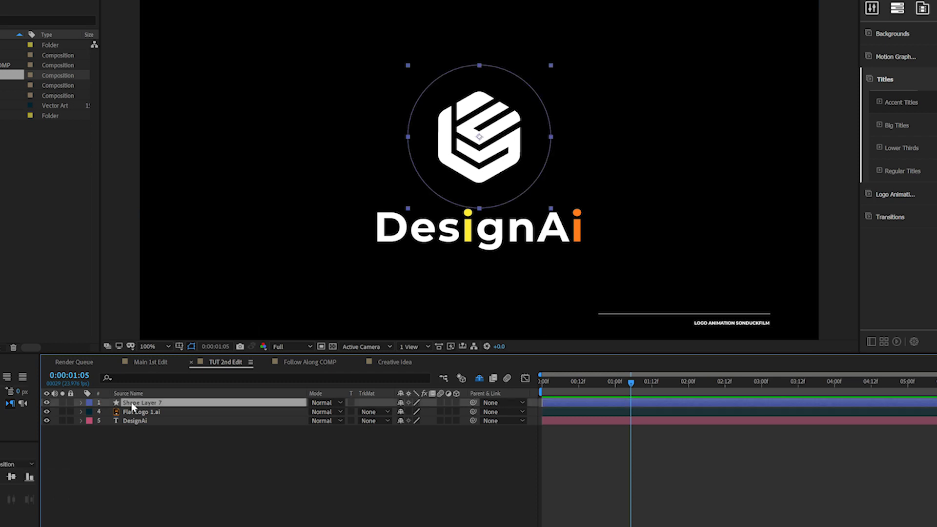
{"action": "key", "text": "ctrl+d"}
{"action": "key", "text": "u"}
{"action": "key", "text": "u"}
{"action": "left_click", "coordinate": [125, 422]}
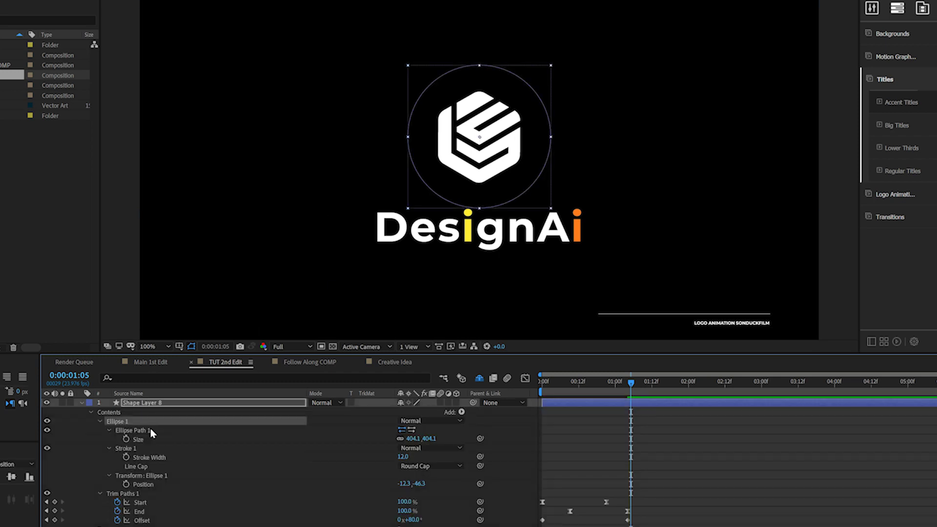
{"action": "key", "text": "Delete"}
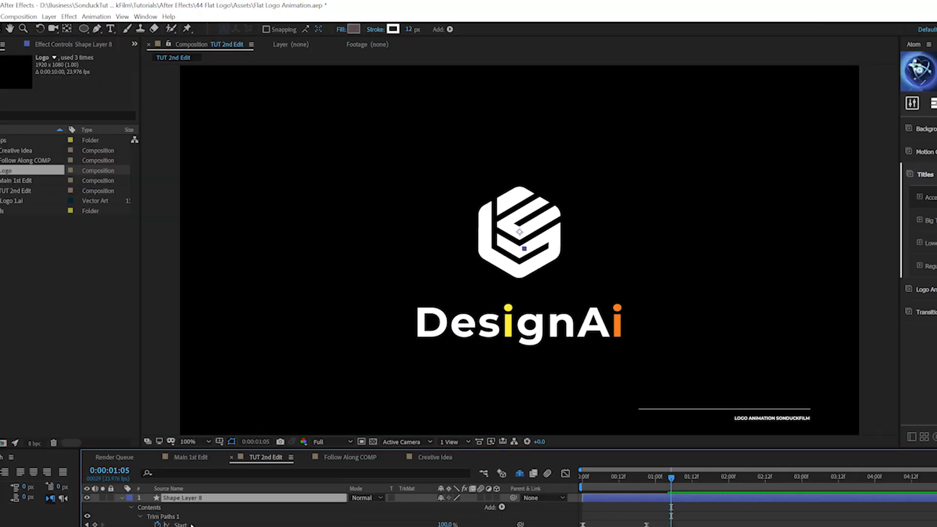
- Draw a curved Pen path from the logo's upper right, across it and along the DesignAi text, and start its layer at about 0:00:00:21
{"action": "left_click", "coordinate": [97, 29]}
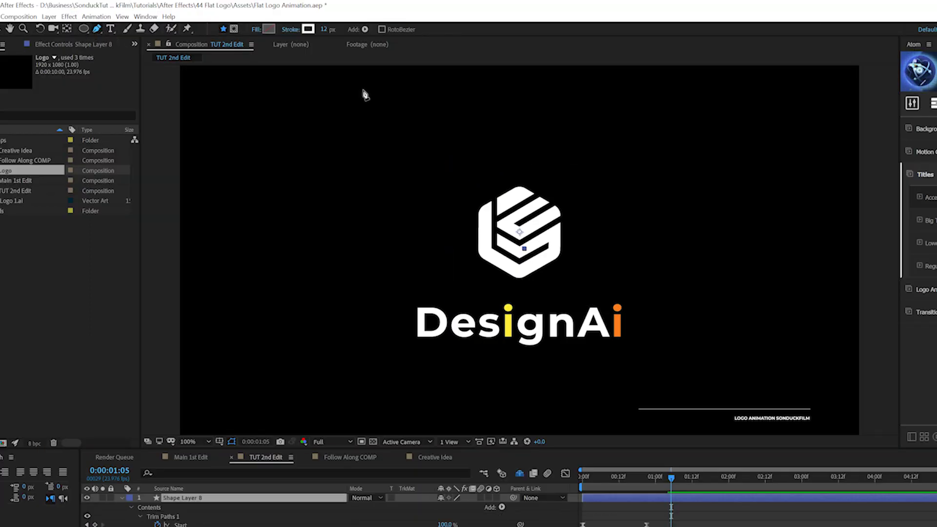
{"action": "left_click_drag", "start_coordinate": [662, 479], "coordinate": [649, 481]}
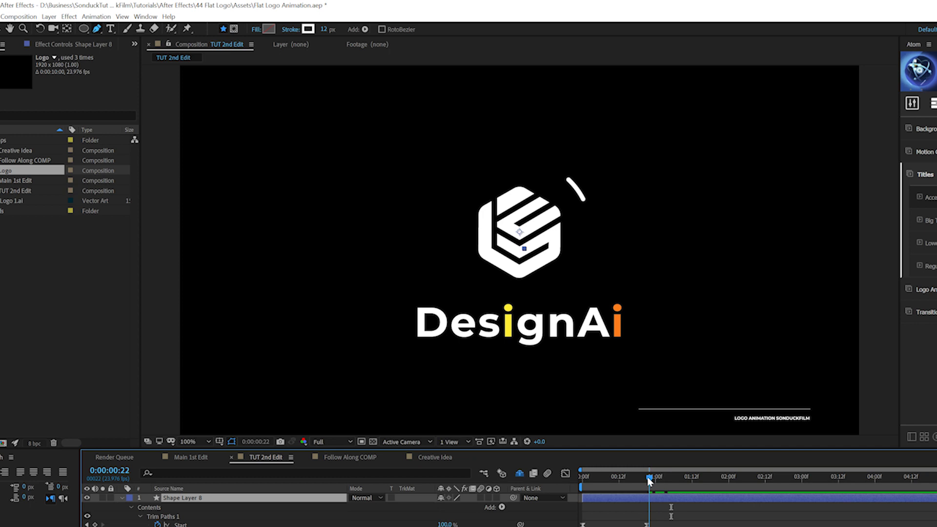
{"action": "key", "text": "period"}
{"action": "left_click_drag", "start_coordinate": [650, 152], "coordinate": [647, 216]}
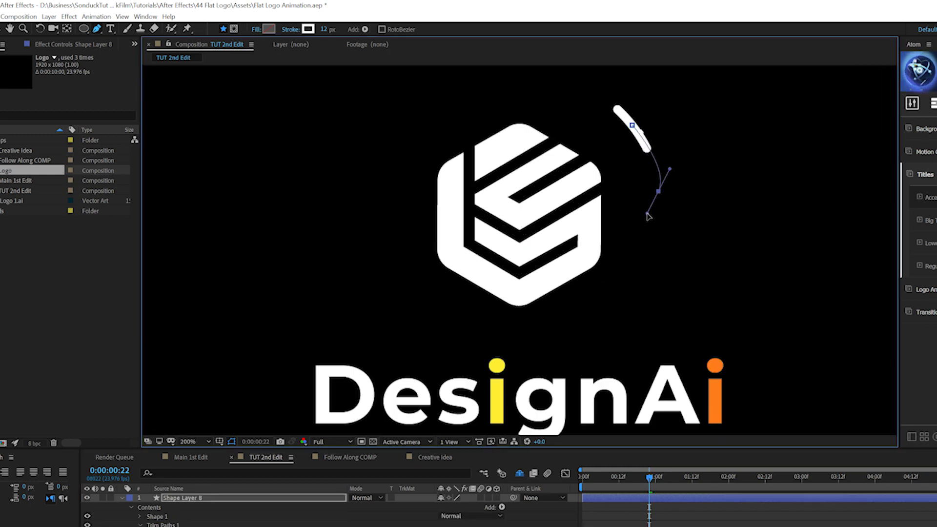
{"action": "key", "text": "comma"}
{"action": "left_click_drag", "start_coordinate": [350, 274], "coordinate": [419, 323]}
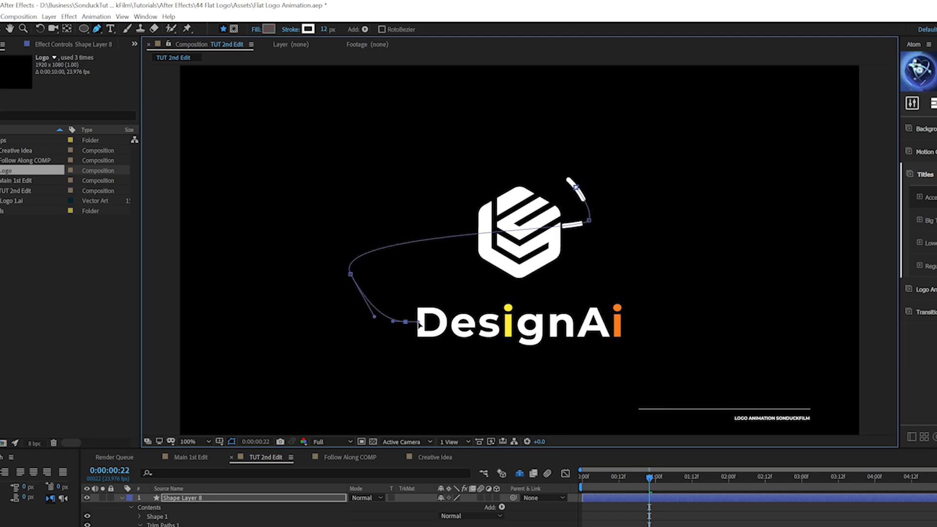
{"action": "left_click", "coordinate": [653, 321]}
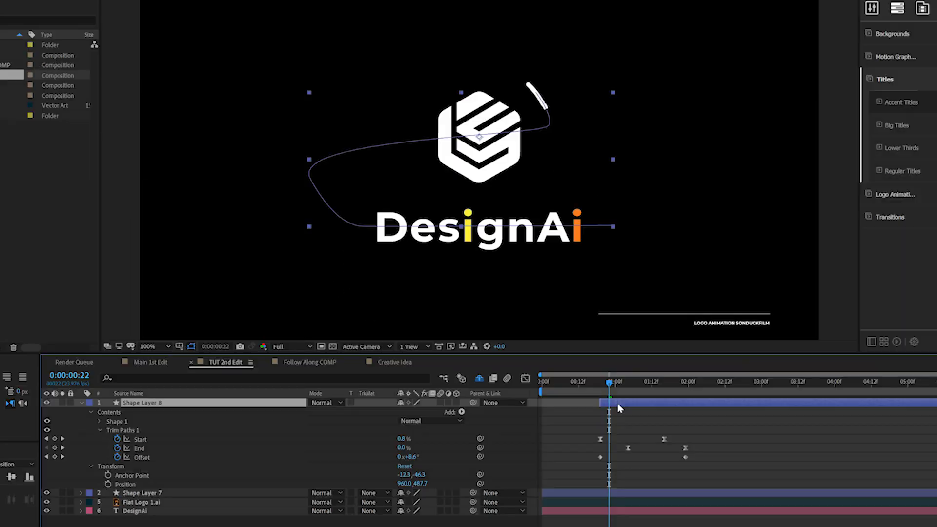
{"action": "left_click_drag", "start_coordinate": [616, 403], "coordinate": [670, 411]}
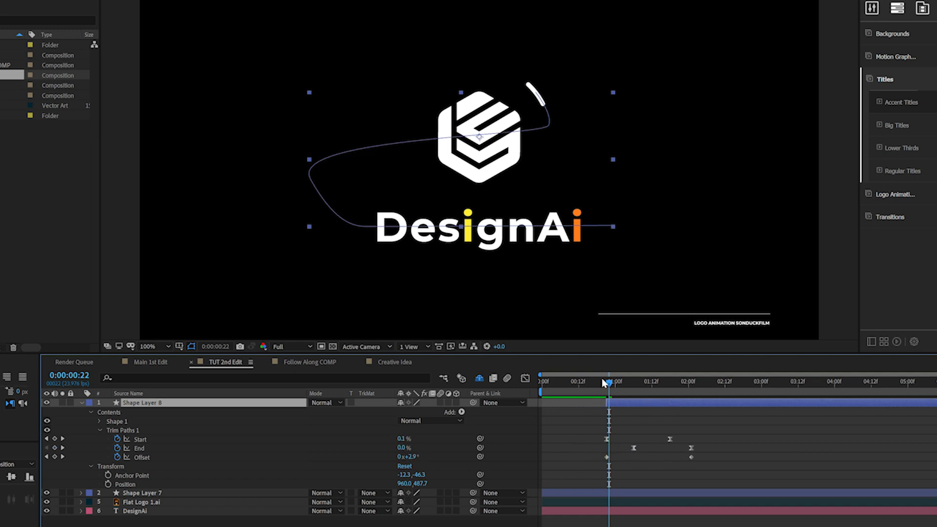
- Remove the Trim Paths Offset keyframes from the curved stroke, reset Offset to 0°, and preview the animation
{"action": "left_click_drag", "start_coordinate": [602, 379], "coordinate": [593, 381]}
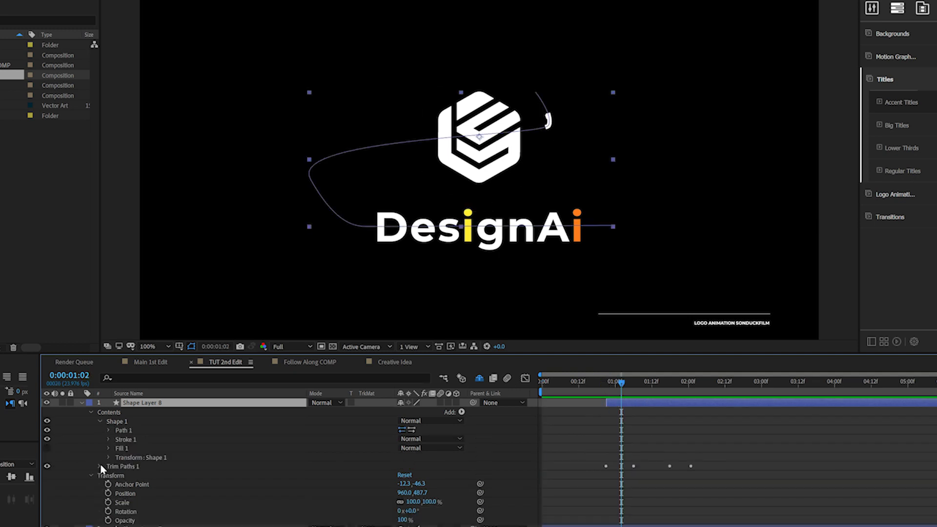
{"action": "left_click", "coordinate": [100, 466]}
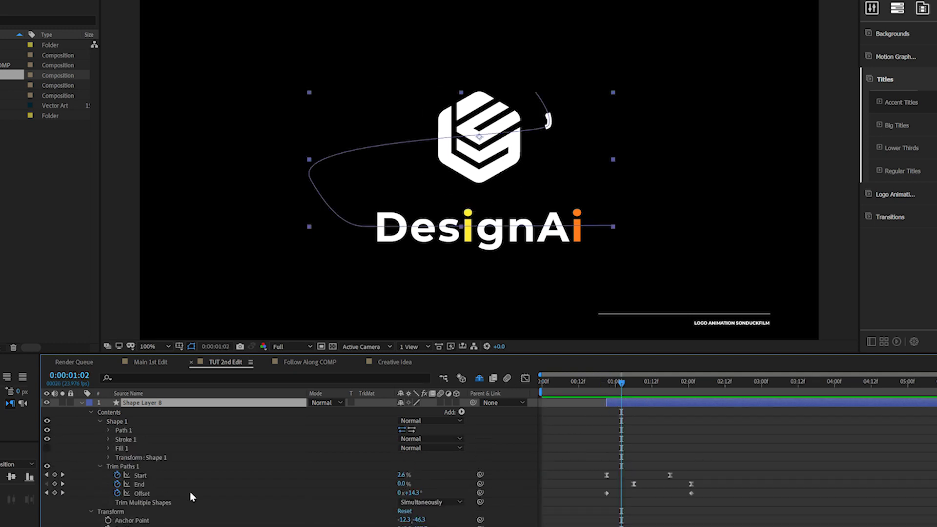
{"action": "left_click", "coordinate": [117, 494]}
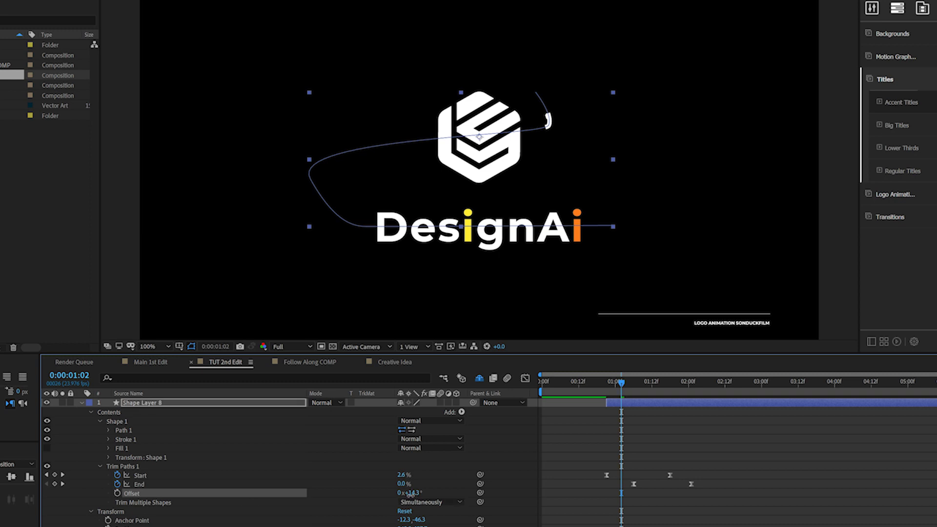
{"action": "left_click", "coordinate": [590, 404]}
{"action": "left_click_drag", "start_coordinate": [604, 382], "coordinate": [505, 391]}
{"action": "key", "text": "space"}
{"action": "key", "text": "space"}
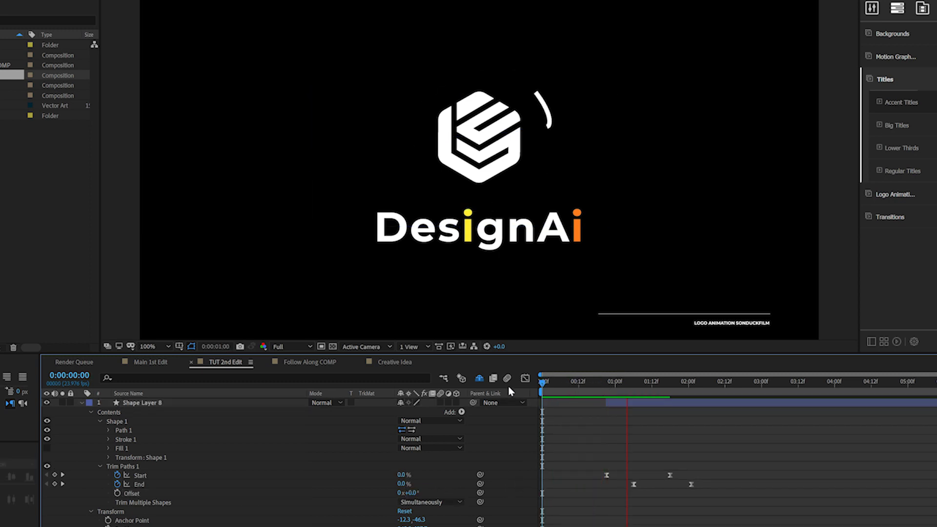
- Move the curved stroke's layer slightly earlier in time and set its Line Cap to Round Cap
{"action": "mouse_move", "coordinate": [643, 382]}
{"action": "left_mouse_down"}
{"action": "mouse_move", "coordinate": [613, 382]}
{"action": "mouse_move", "coordinate": [624, 405]}
{"action": "mouse_move", "coordinate": [607, 383]}
{"action": "mouse_move", "coordinate": [631, 384]}
{"action": "left_mouse_up"}
{"action": "left_click", "coordinate": [629, 407]}
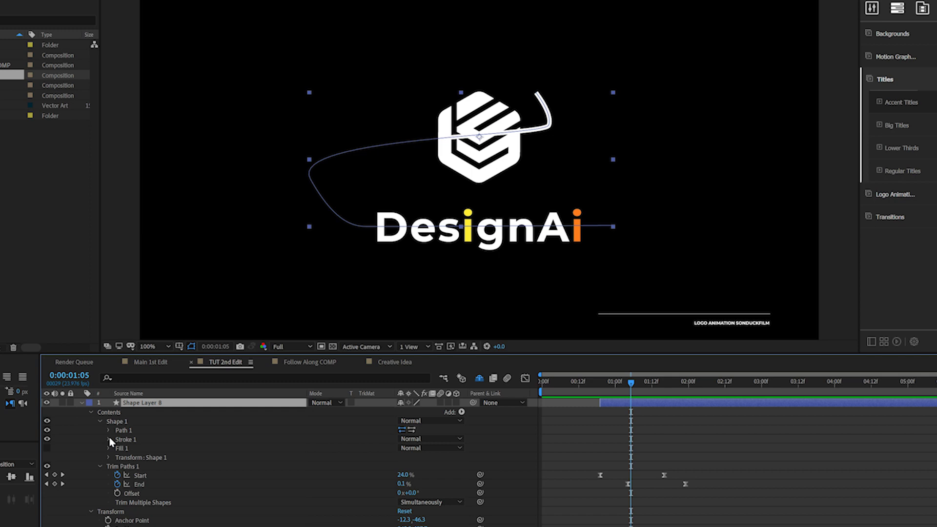
{"action": "left_click", "coordinate": [109, 440]}
{"action": "left_click", "coordinate": [405, 484]}
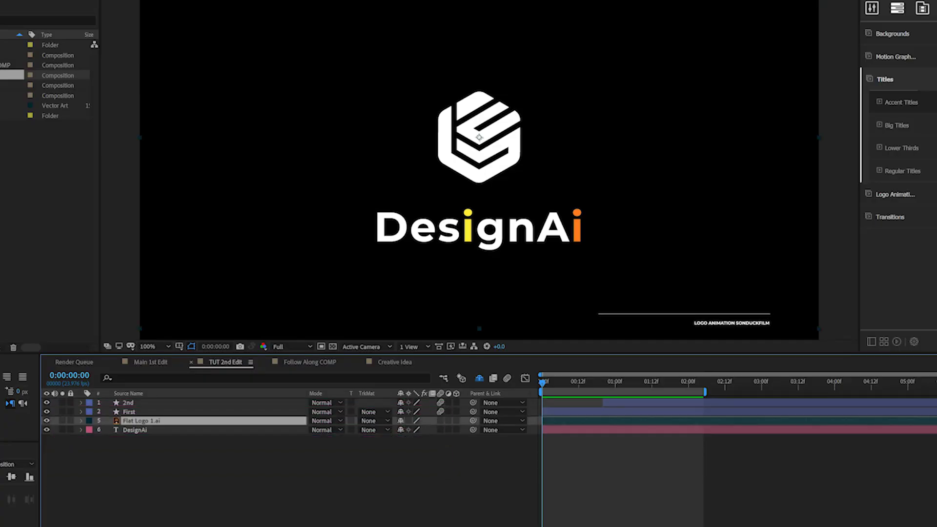
- Make the Flat Logo 1.ai layer 3D and keyframe its Y Rotation at 90° at 0:00:00:10
{"action": "left_click", "coordinate": [455, 421]}
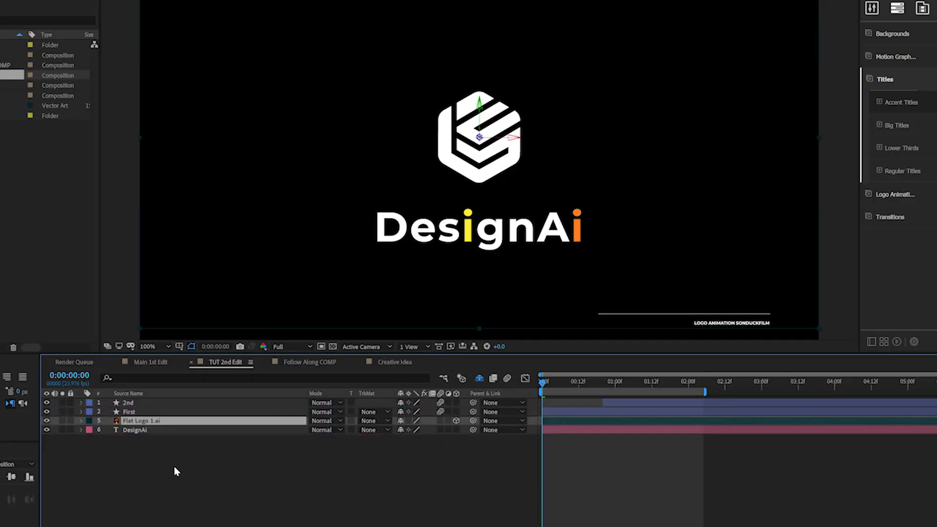
{"action": "key", "text": "r"}
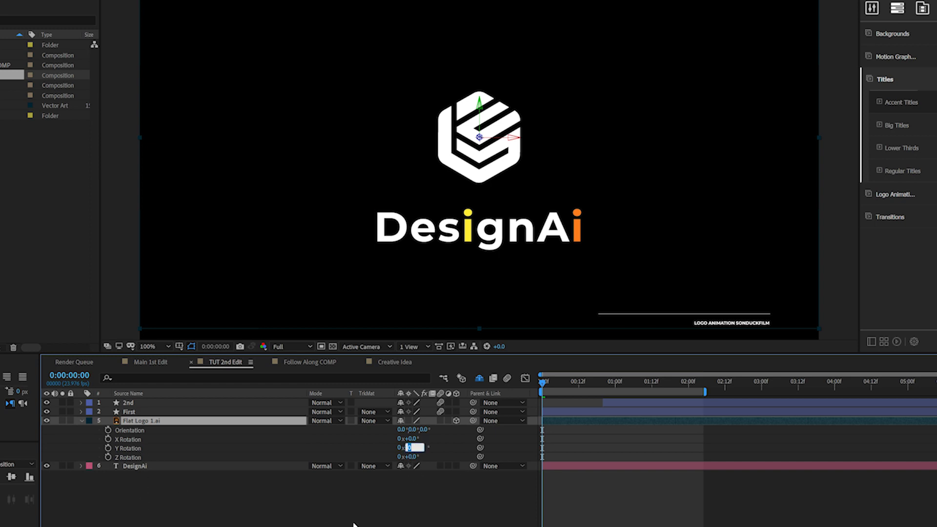
{"action": "left_click", "coordinate": [137, 456]}
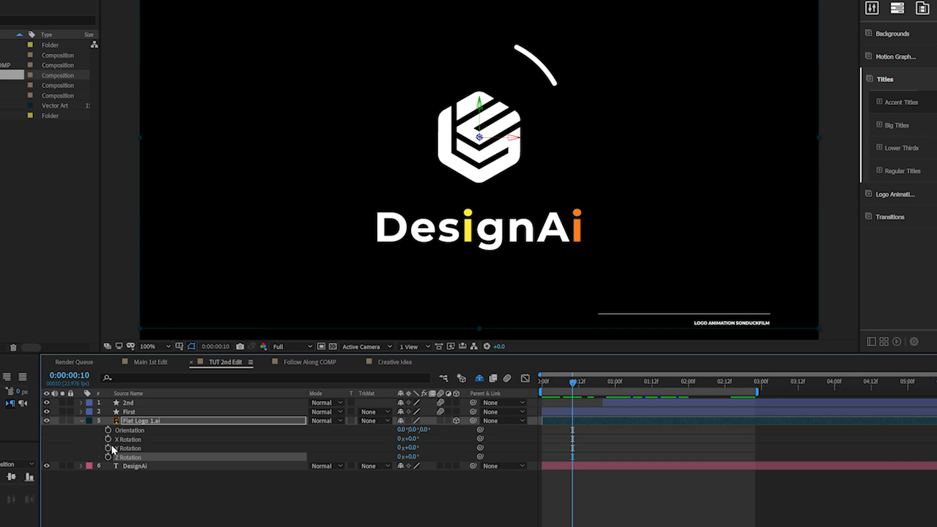
{"action": "left_click", "coordinate": [108, 448]}
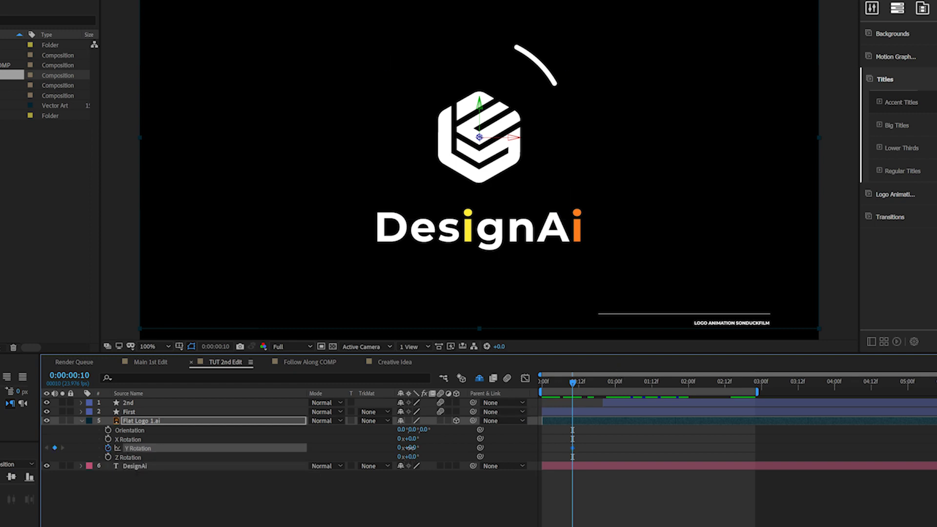
{"action": "type", "text": "90"}
{"action": "left_click", "coordinate": [580, 480]}
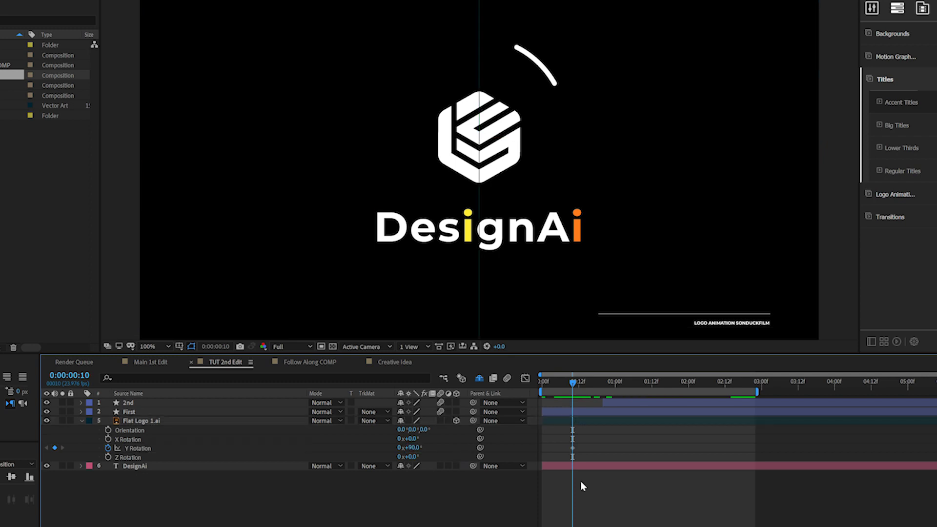
- Keyframe the logo's Y Rotation to 1x+0.0° at 0:00:01:08 and apply Easy Ease to both rotation keyframes
{"action": "left_click_drag", "start_coordinate": [574, 386], "coordinate": [639, 385]}
{"action": "left_click", "coordinate": [423, 450]}
{"action": "type", "text": "0"}
{"action": "key", "text": "Return"}
{"action": "key", "text": "Return"}
{"action": "left_click_drag", "start_coordinate": [549, 435], "coordinate": [652, 463]}
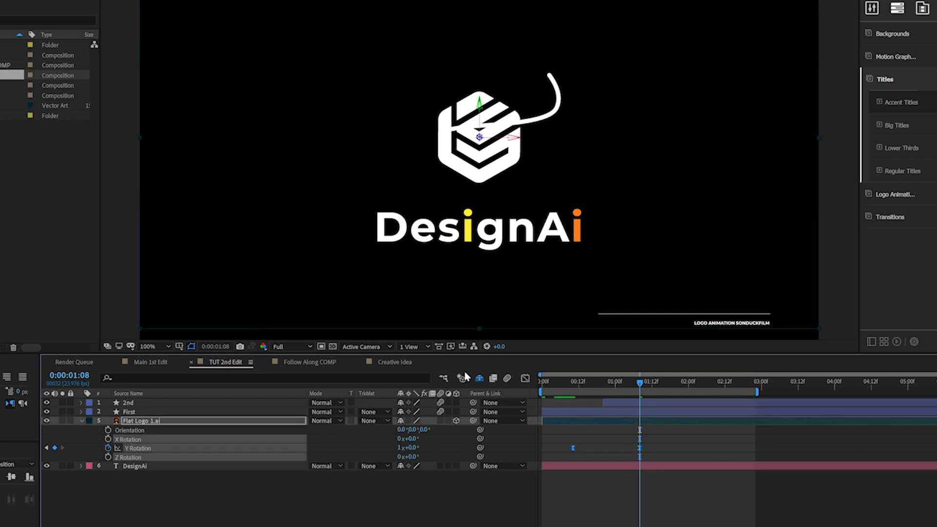
- Extend both Y Rotation keyframe handles in the Graph Editor into a steep S-curve and preview the logo's flip
{"action": "left_click", "coordinate": [525, 378]}
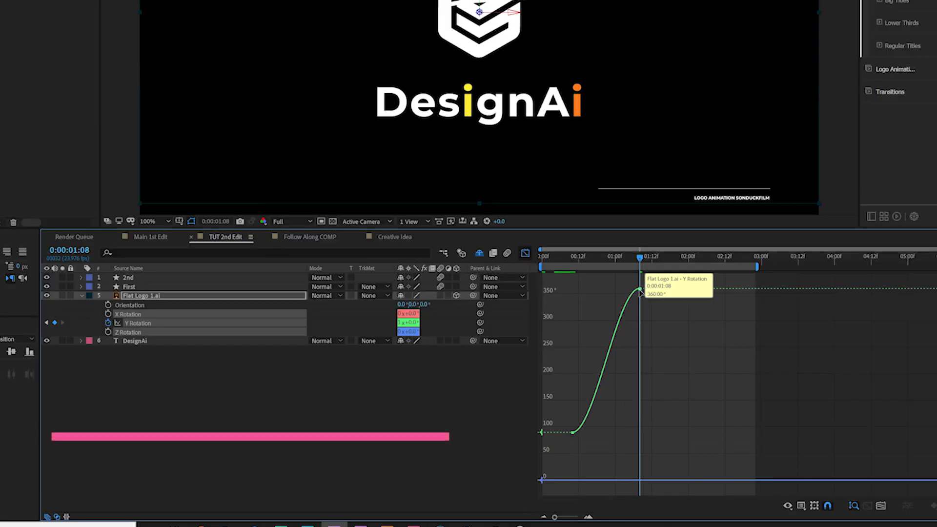
{"action": "left_click_drag", "start_coordinate": [617, 289], "coordinate": [576, 289]}
{"action": "left_click_drag", "start_coordinate": [594, 432], "coordinate": [634, 432]}
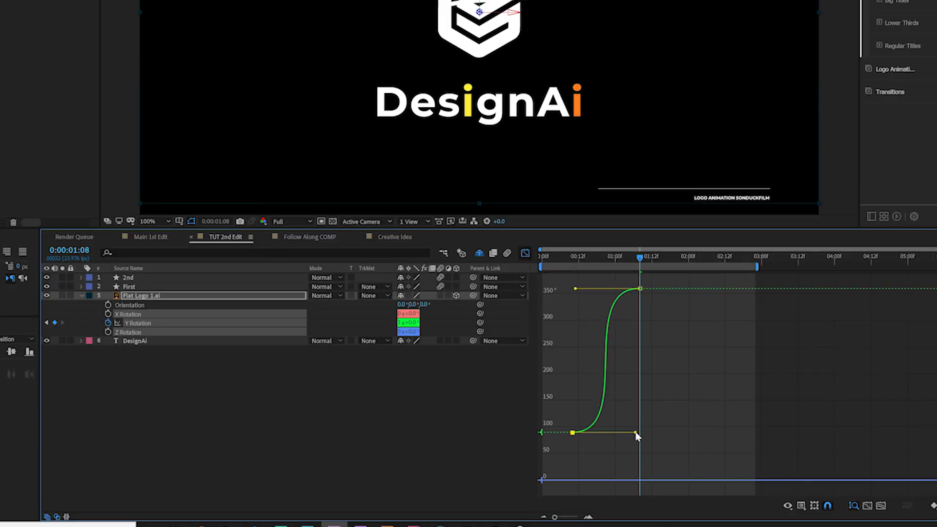
{"action": "left_click", "coordinate": [526, 252]}
{"action": "key", "text": "space"}
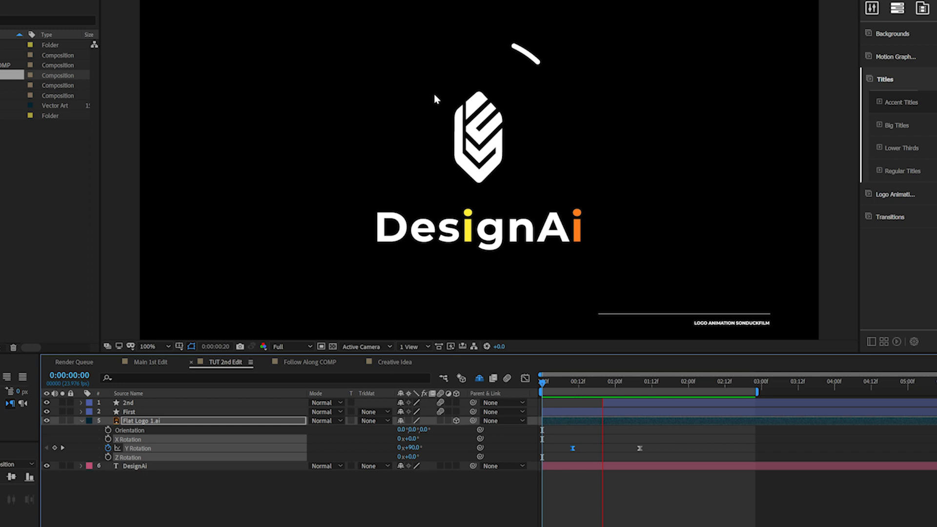
- Keyframe the logo's Y Rotation to 1x+64° at 0:00:03:01 and back to 1x+0.0° at 0:00:03:09
{"action": "left_click_drag", "start_coordinate": [652, 383], "coordinate": [766, 395]}
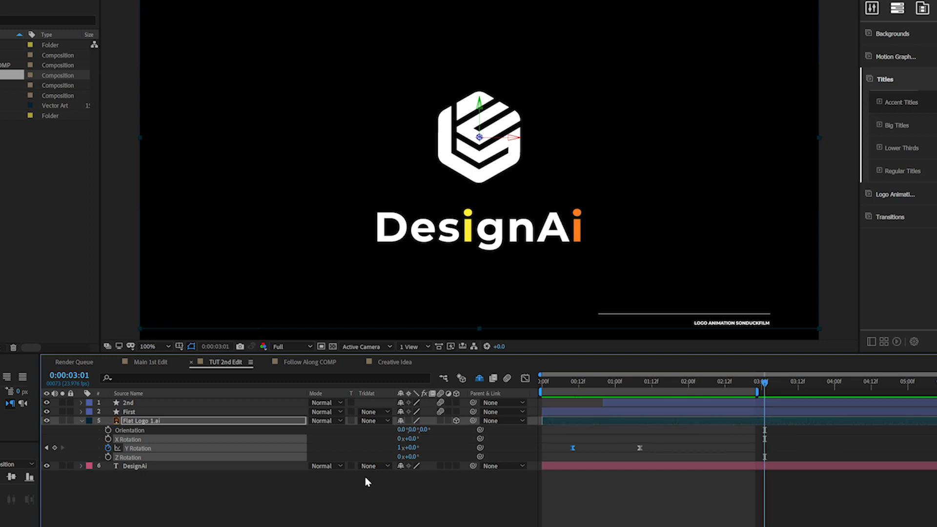
{"action": "left_click_drag", "start_coordinate": [412, 448], "coordinate": [447, 451]}
{"action": "left_click_drag", "start_coordinate": [765, 385], "coordinate": [790, 385]}
{"action": "left_click", "coordinate": [417, 448]}
{"action": "type", "text": "0"}
{"action": "key", "text": "Return"}
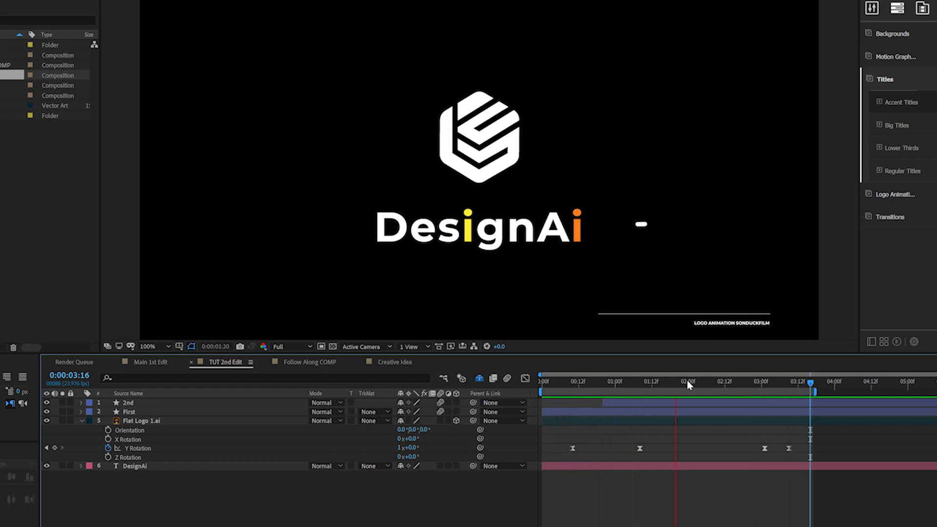
- Review the logo's closing rotation around 0:00:03:12 and collapse the logo layer's properties
{"action": "key", "text": "space"}
{"action": "key", "text": "Home"}
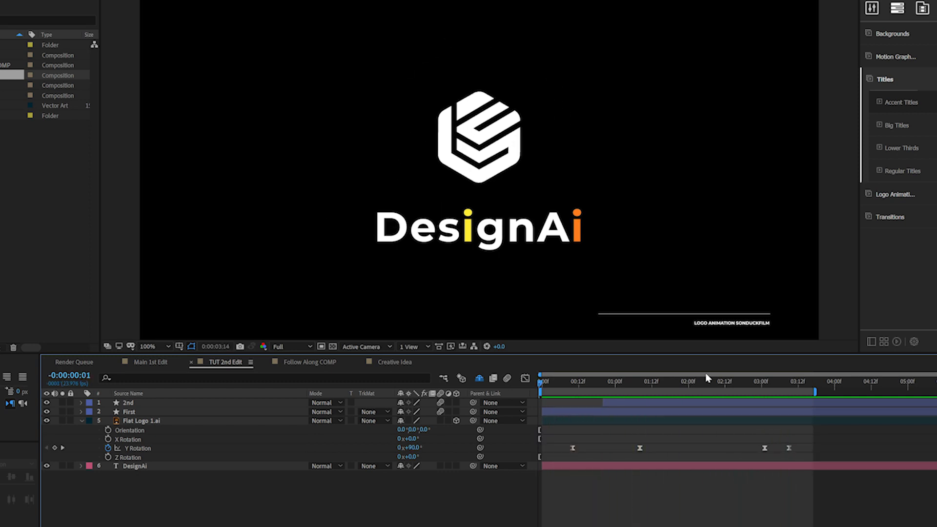
{"action": "left_click_drag", "start_coordinate": [763, 382], "coordinate": [801, 383]}
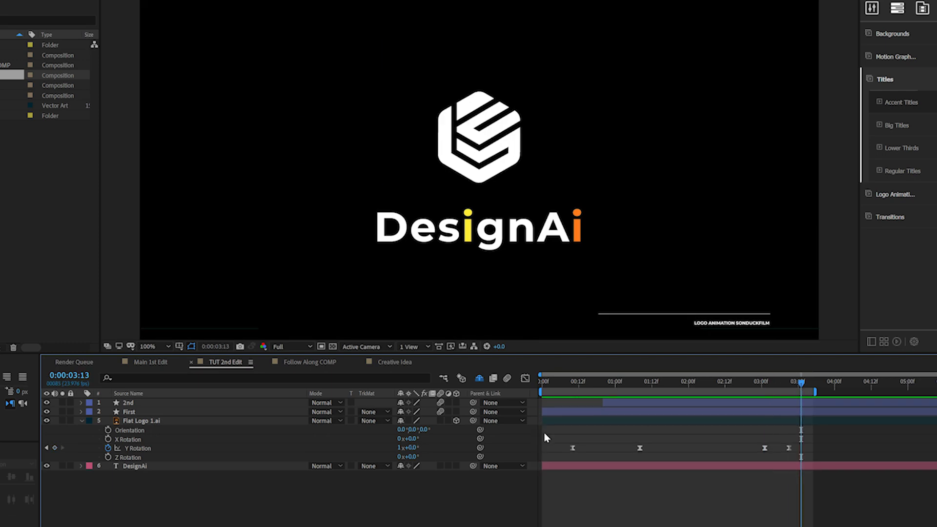
{"action": "left_click", "coordinate": [80, 420]}
{"action": "left_click_drag", "start_coordinate": [761, 381], "coordinate": [798, 390]}
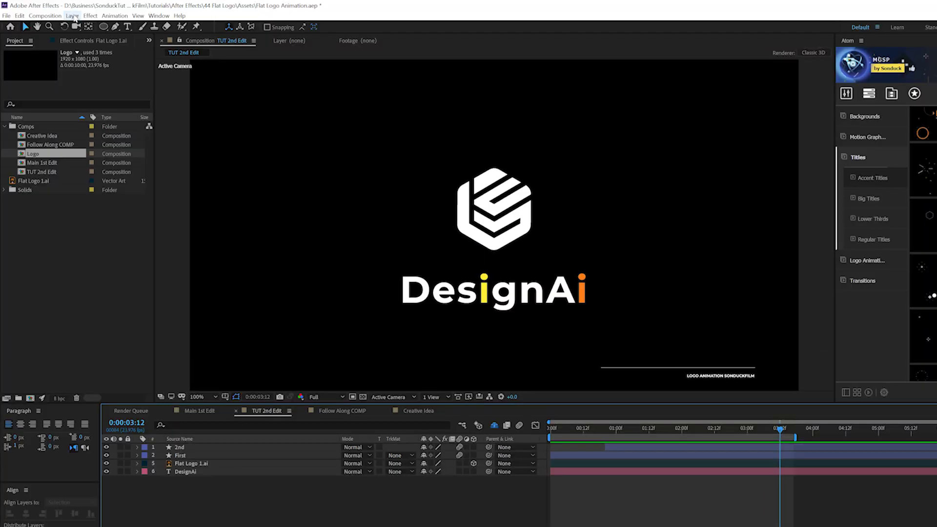
- Create a null object and parent the 2nd, First, Flat Logo 1.ai and DesignAi layers to it
{"action": "left_click", "coordinate": [72, 16]}
{"action": "mouse_move", "coordinate": [81, 26]}
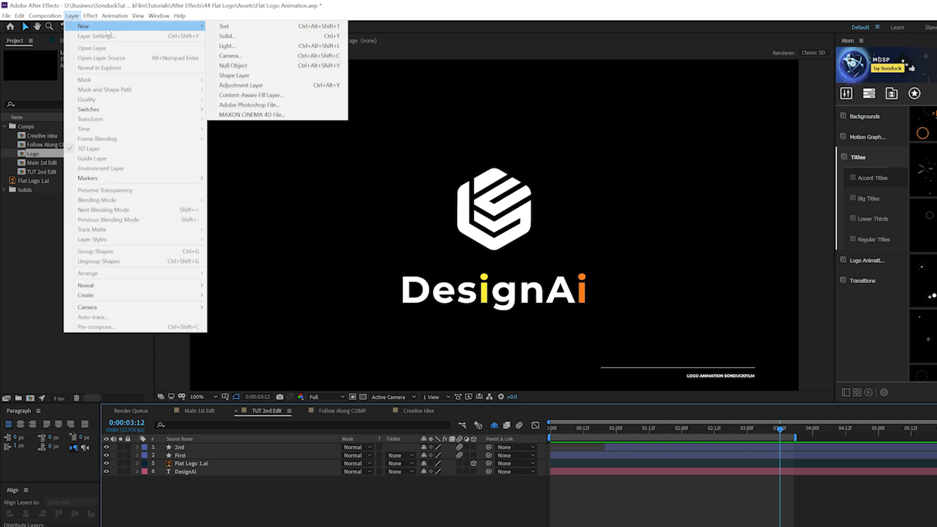
{"action": "left_click", "coordinate": [233, 65]}
{"action": "left_click_drag", "start_coordinate": [179, 522], "coordinate": [181, 454]}
{"action": "left_click_drag", "start_coordinate": [488, 456], "coordinate": [182, 447]}
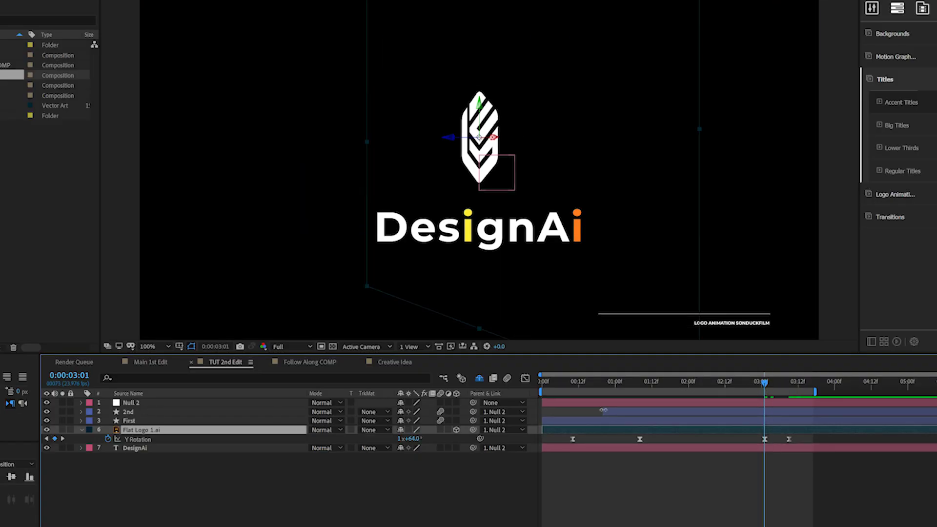
- Keyframe the null's Scale from 100% at 0:00:03:01 to 92% at 0:00:03:09 and ease both keyframes
{"action": "left_click", "coordinate": [136, 403]}
{"action": "key", "text": "s"}
{"action": "left_click", "coordinate": [107, 412]}
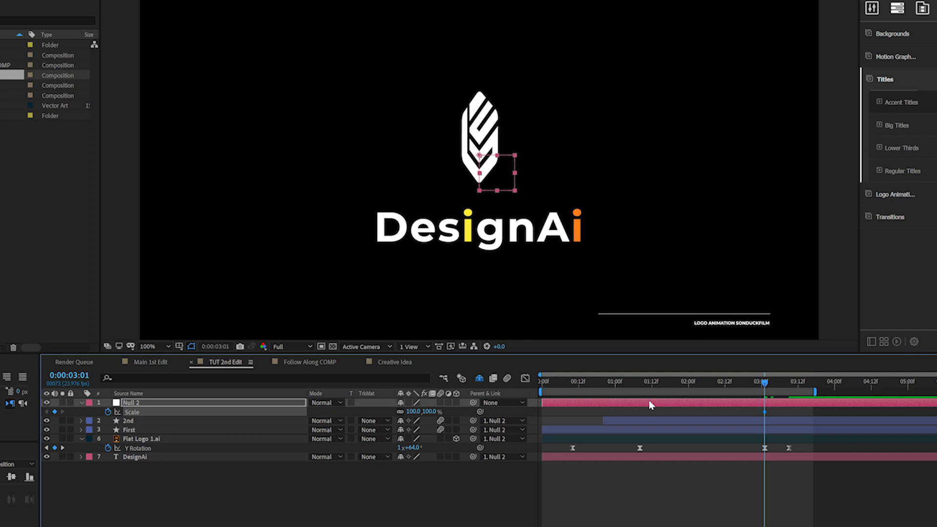
{"action": "left_click_drag", "start_coordinate": [774, 382], "coordinate": [789, 381]}
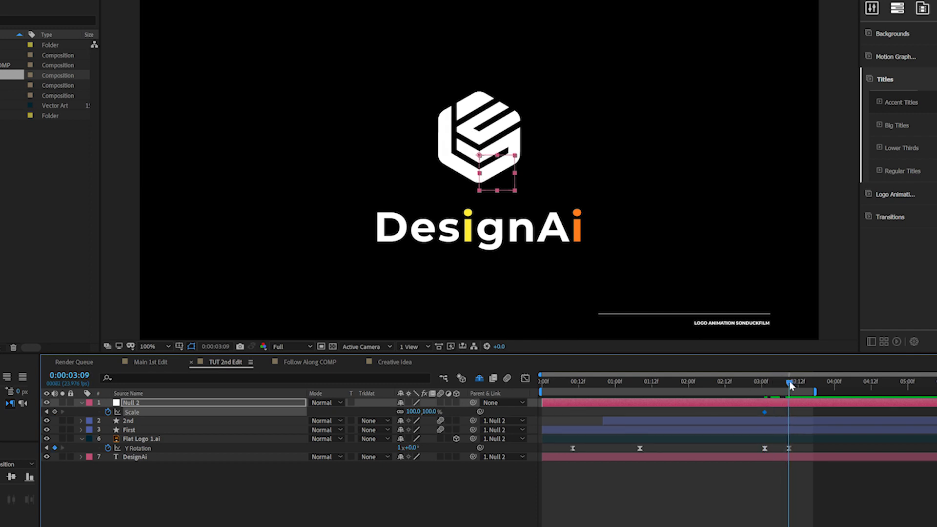
{"action": "left_click_drag", "start_coordinate": [410, 411], "coordinate": [408, 412]}
{"action": "left_click_drag", "start_coordinate": [742, 417], "coordinate": [740, 416]}
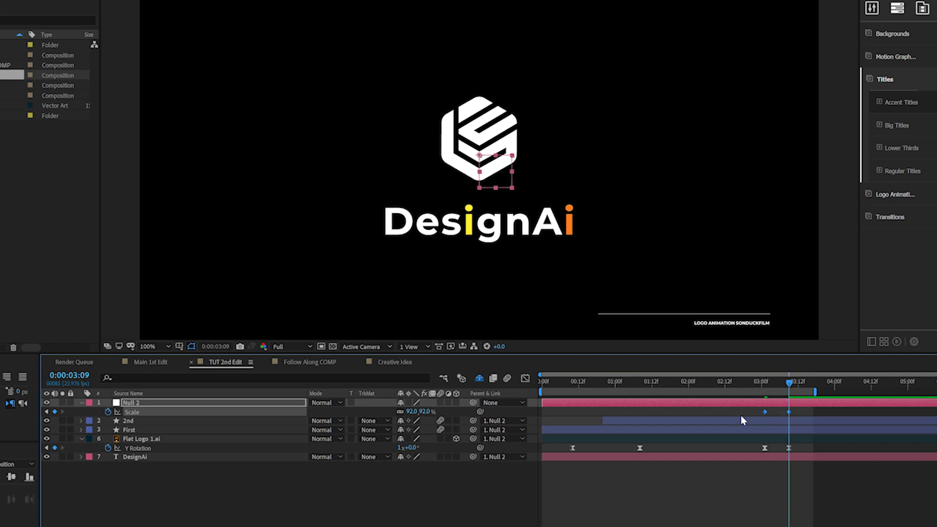
- Check the null's Scale curve in the Graph Editor and preview the animation
{"action": "left_click", "coordinate": [520, 380]}
{"action": "key", "text": "shift+F3"}
{"action": "key", "text": "space"}
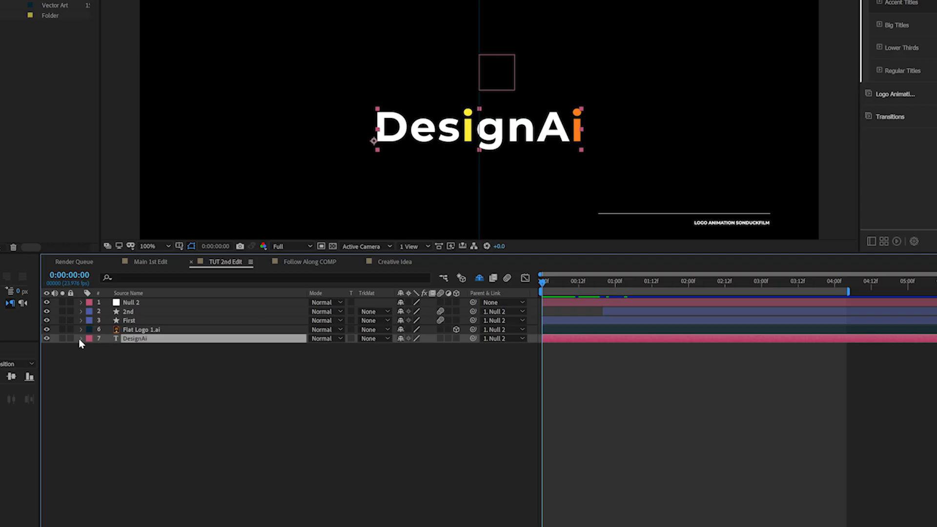
- Add a Scale text animator to the DesignAi layer and set its unlinked scale to 100% horizontal and 0% vertical
{"action": "left_click", "coordinate": [81, 339]}
{"action": "left_click", "coordinate": [461, 352]}
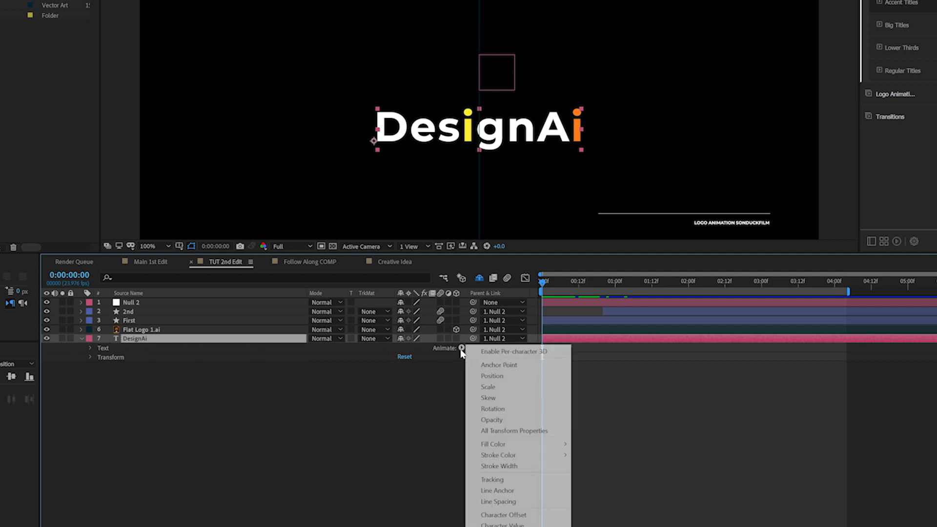
{"action": "left_click", "coordinate": [488, 386]}
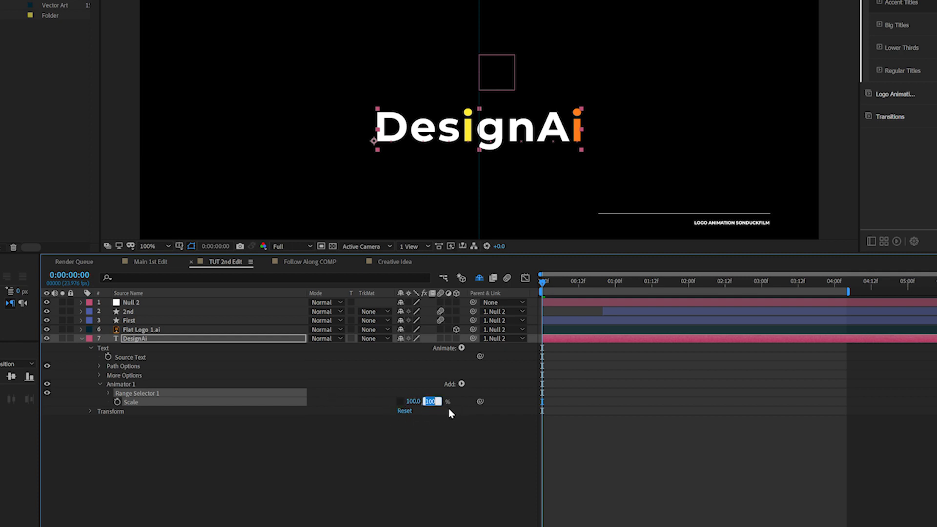
{"action": "left_click", "coordinate": [393, 453]}
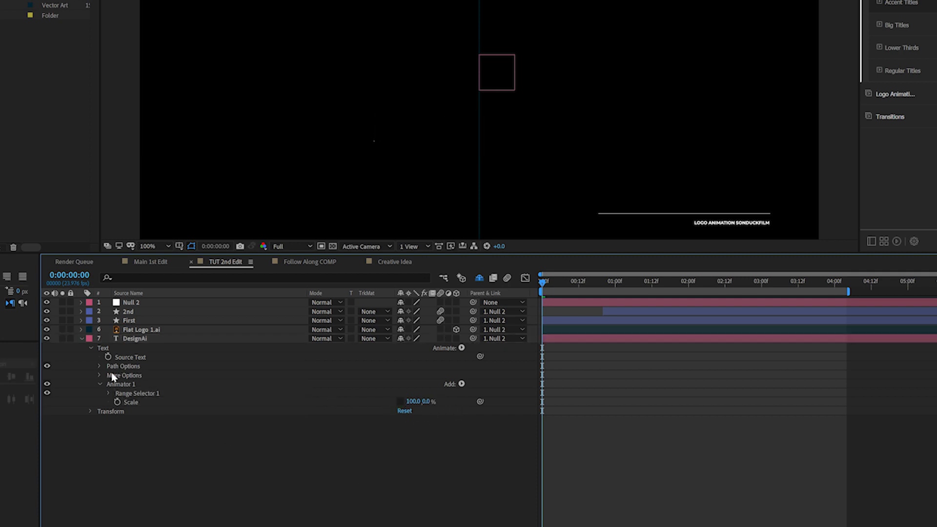
- Keyframe Animator 1's Range Selector Start from 0% at 0:00:00:00 to 100% at 0:00:01:01 and preview the text reveal
{"action": "left_click", "coordinate": [109, 393]}
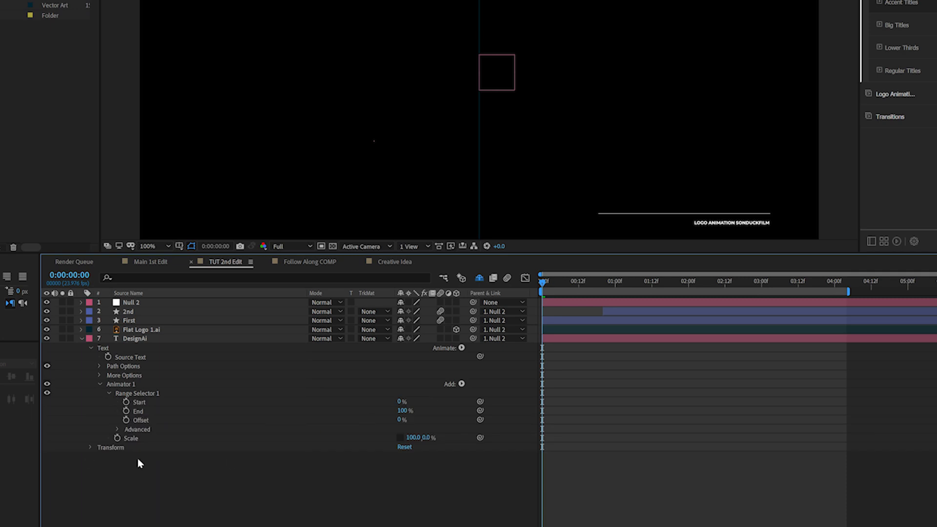
{"action": "left_click", "coordinate": [126, 402]}
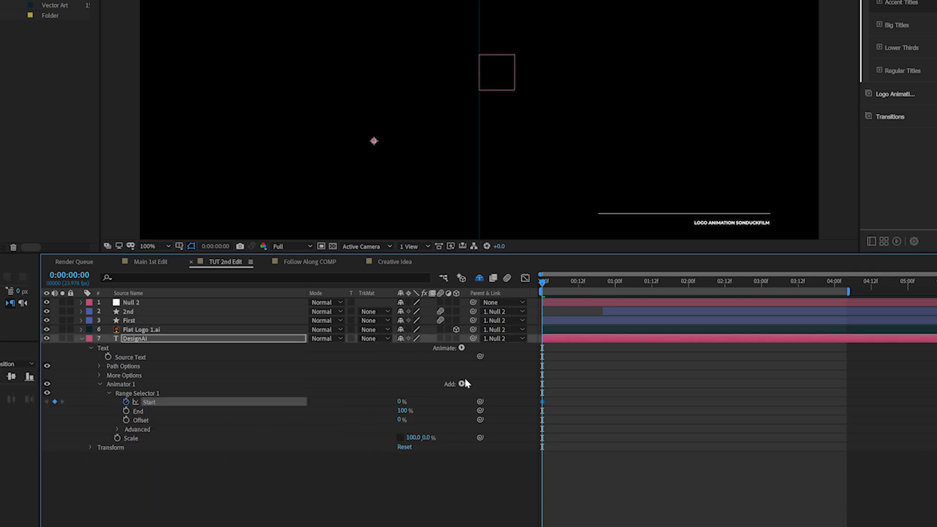
{"action": "left_click_drag", "start_coordinate": [542, 282], "coordinate": [619, 288]}
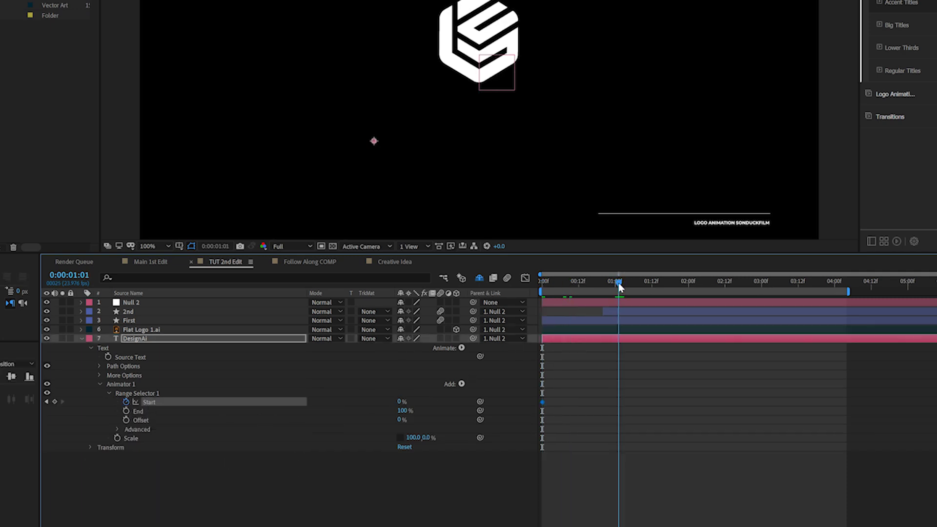
{"action": "left_click_drag", "start_coordinate": [402, 401], "coordinate": [463, 401]}
{"action": "left_click", "coordinate": [543, 283]}
{"action": "key", "text": "space"}
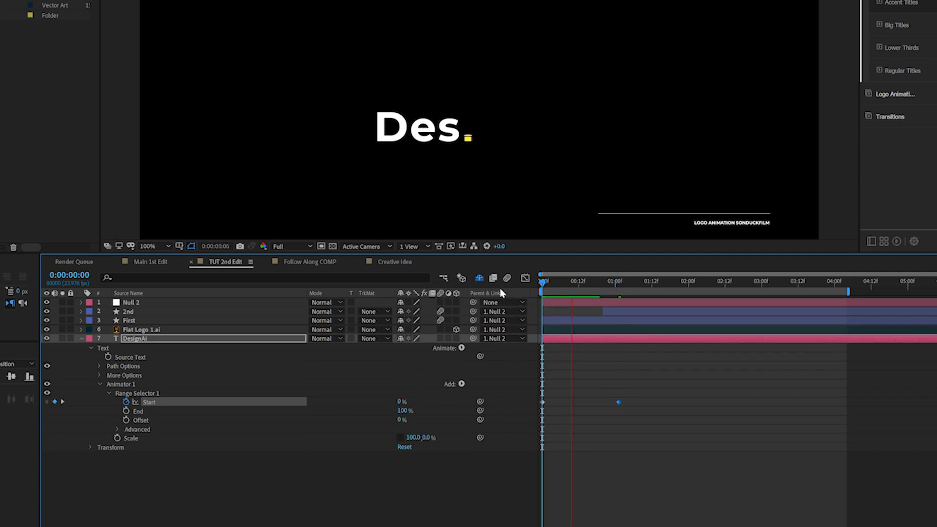
- Set Animator 1's Ease High and Ease Low to 100% and apply easing to both Start keyframes
{"action": "left_click", "coordinate": [120, 431]}
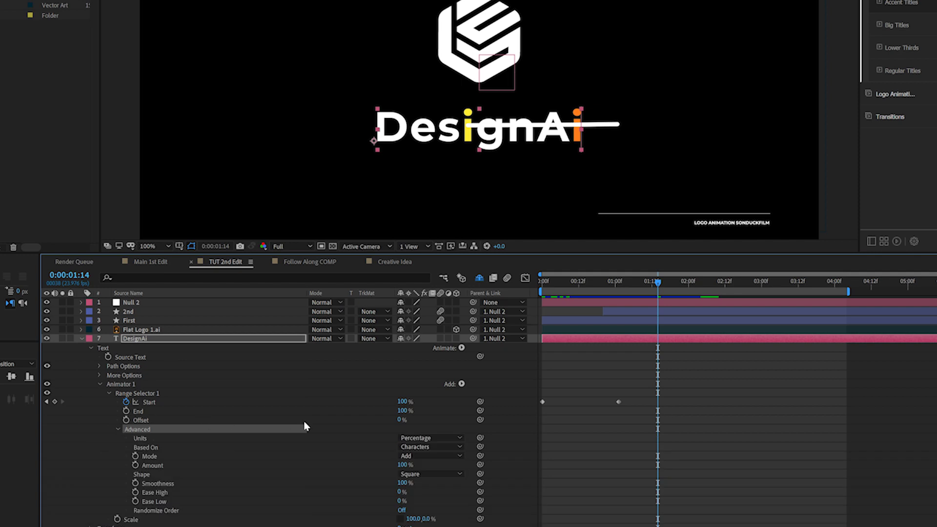
{"action": "left_click_drag", "start_coordinate": [400, 501], "coordinate": [480, 491]}
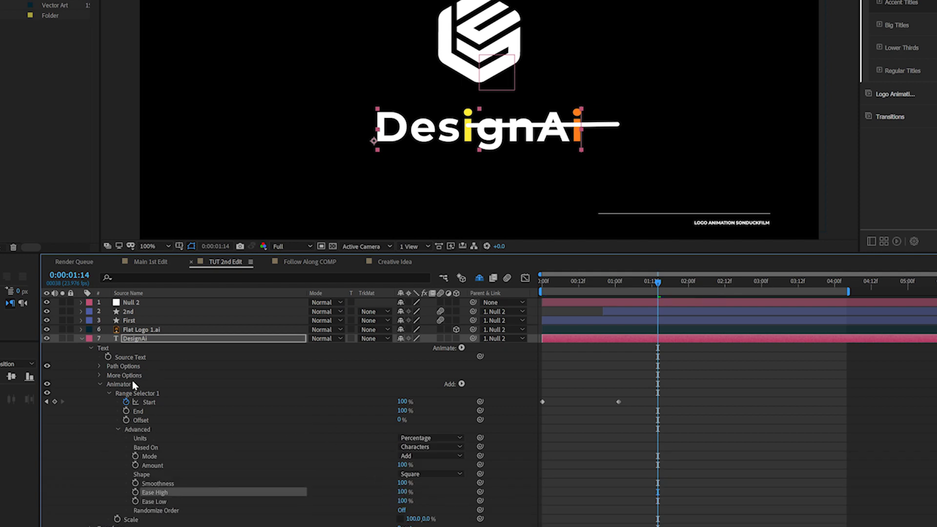
{"action": "left_click_drag", "start_coordinate": [641, 383], "coordinate": [531, 402]}
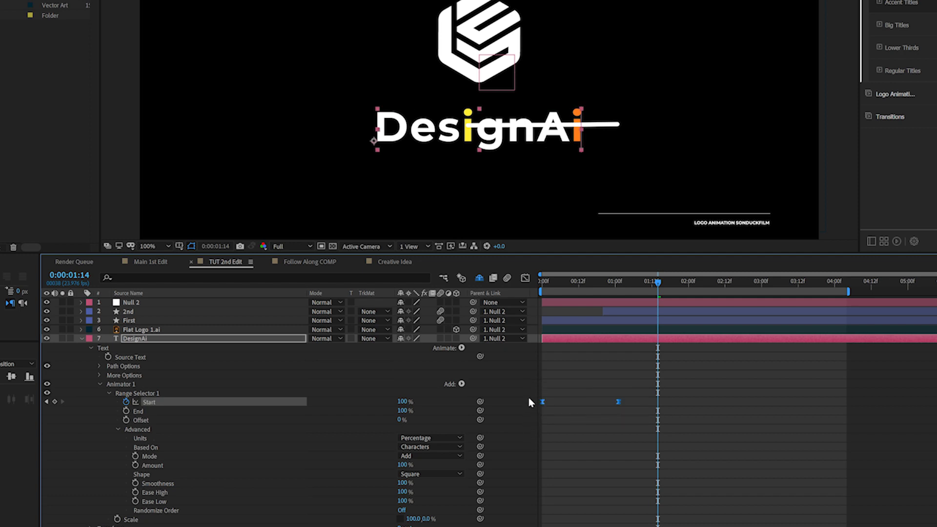
- Duplicate Animator 1, delay the copy's Start keyframes by several frames and set its vertical scale to 128%
{"action": "left_click", "coordinate": [109, 393]}
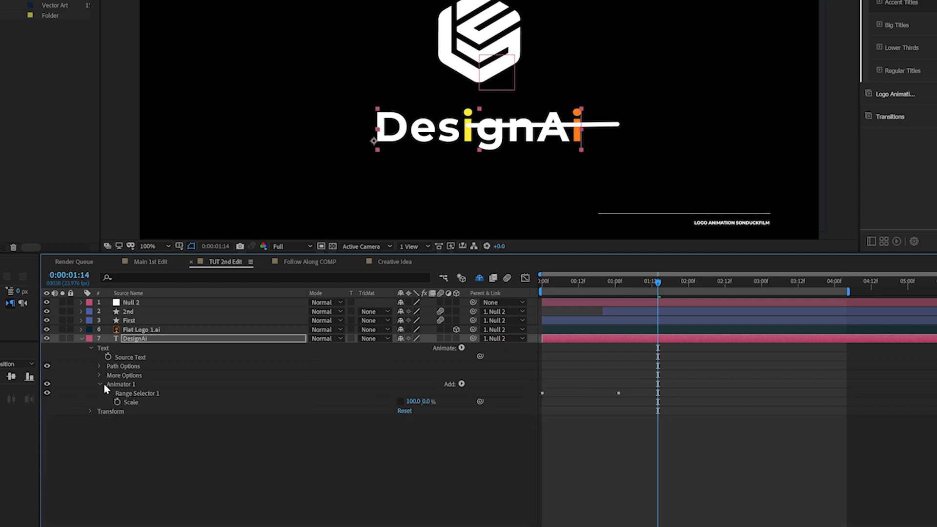
{"action": "left_click", "coordinate": [117, 385]}
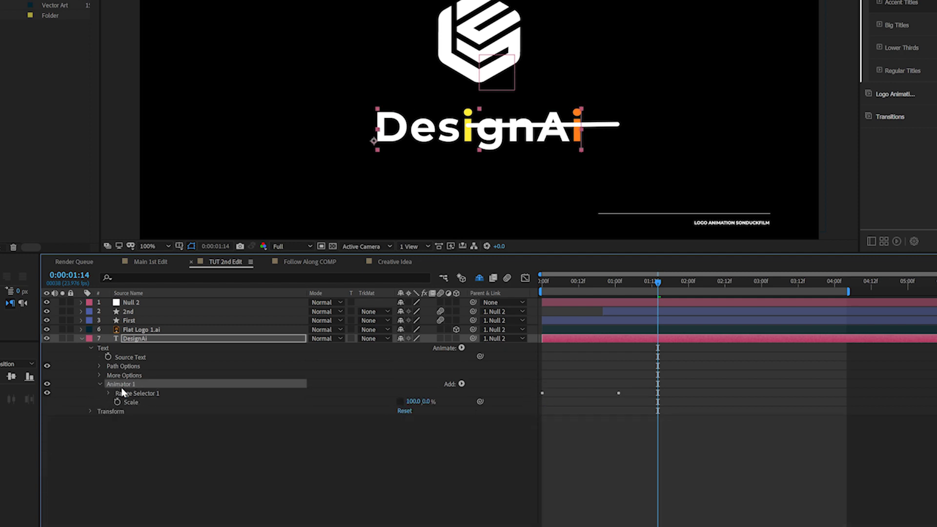
{"action": "key", "text": "ctrl+d"}
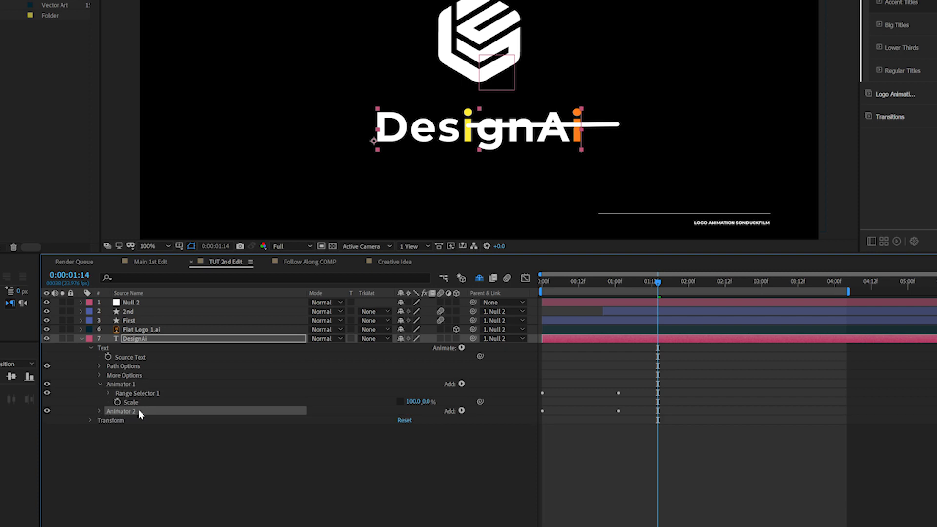
{"action": "key", "text": "u"}
{"action": "left_click_drag", "start_coordinate": [535, 393], "coordinate": [670, 375]}
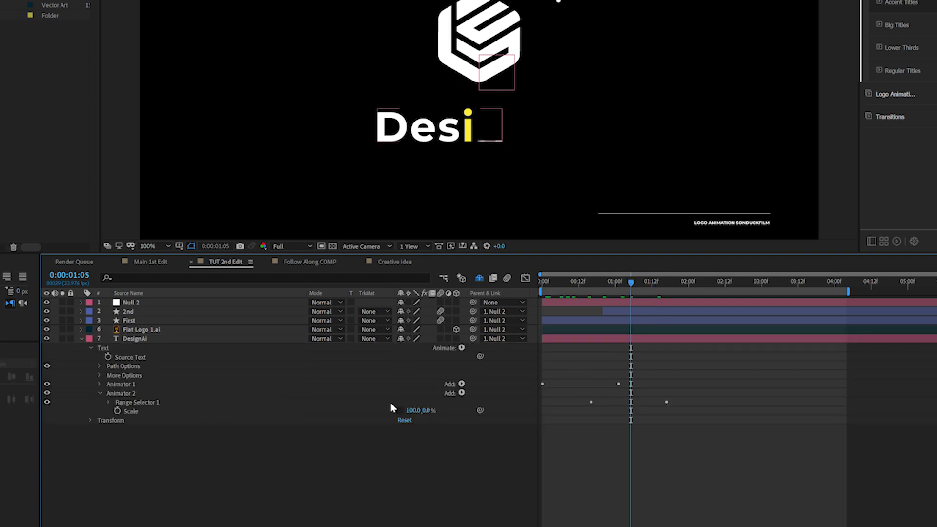
{"action": "left_click", "coordinate": [427, 412]}
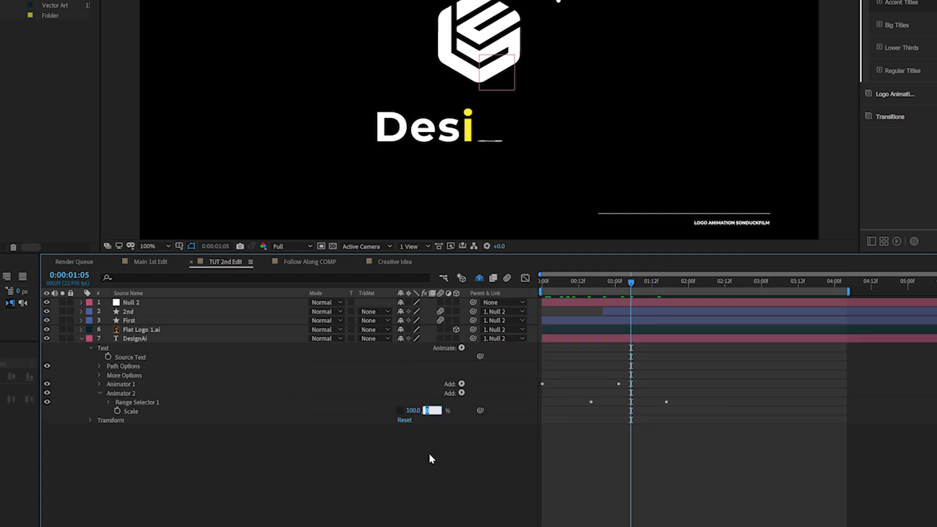
{"action": "type", "text": "12"}
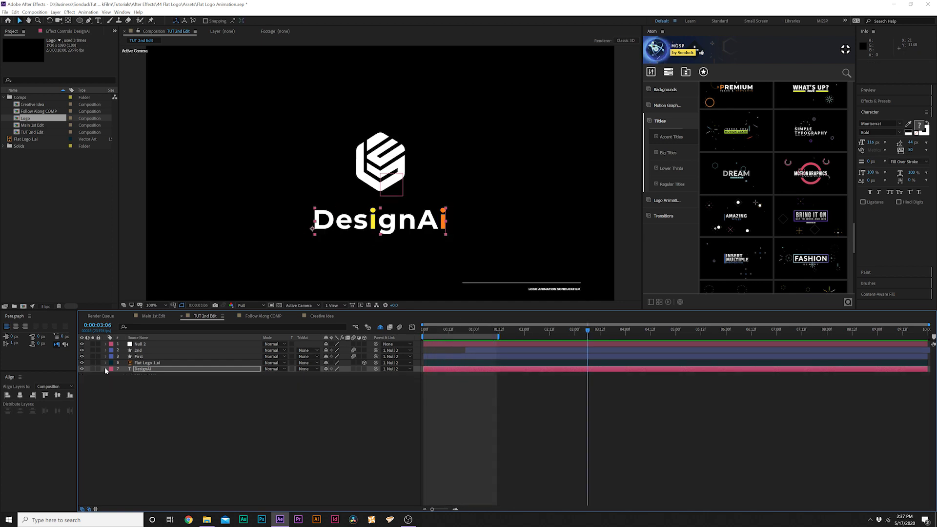
- Duplicate Animator 2 and move the copy's Start keyframes so that they begin at 0:00:03:09
{"action": "left_click", "coordinate": [106, 368]}
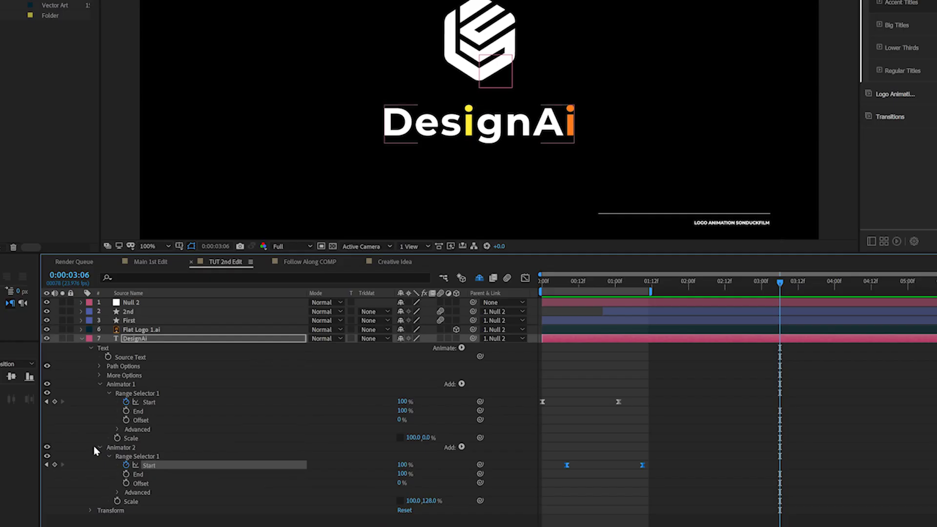
{"action": "left_click", "coordinate": [127, 445]}
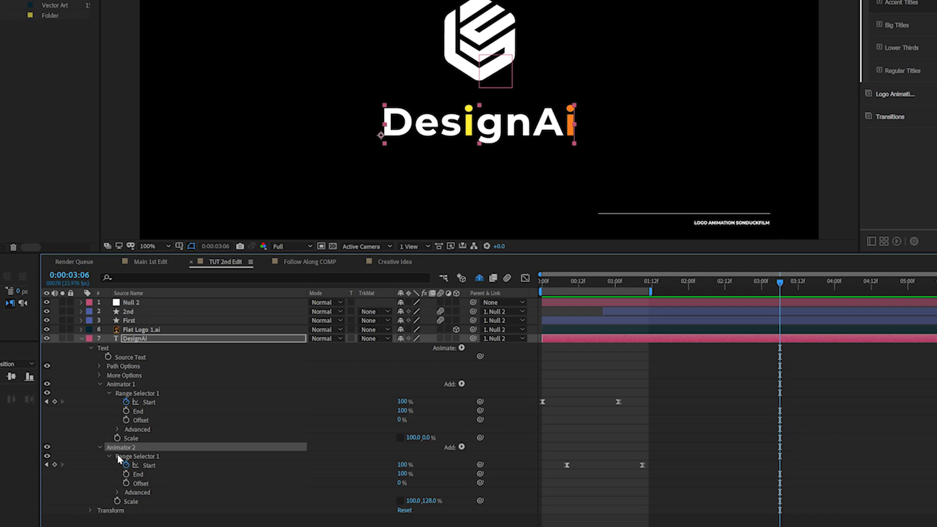
{"action": "key", "text": "ctrl+d"}
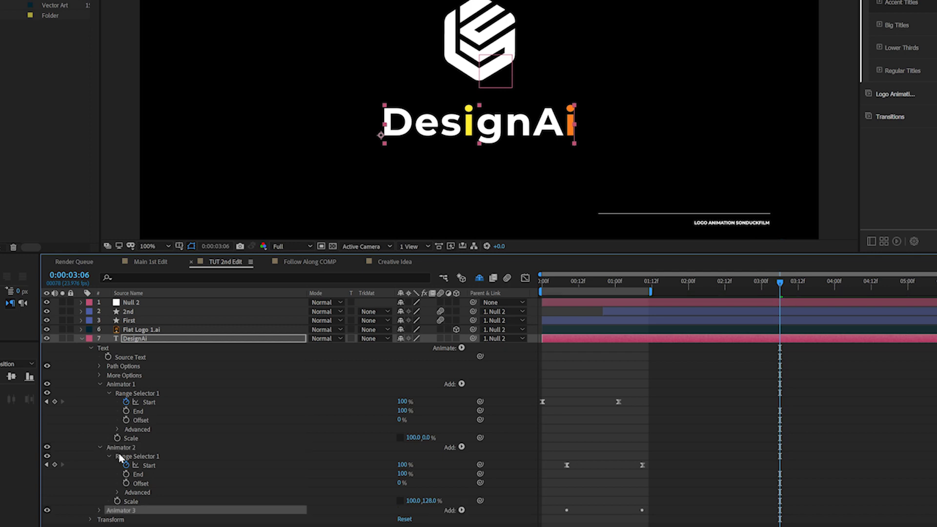
{"action": "left_click", "coordinate": [99, 511]}
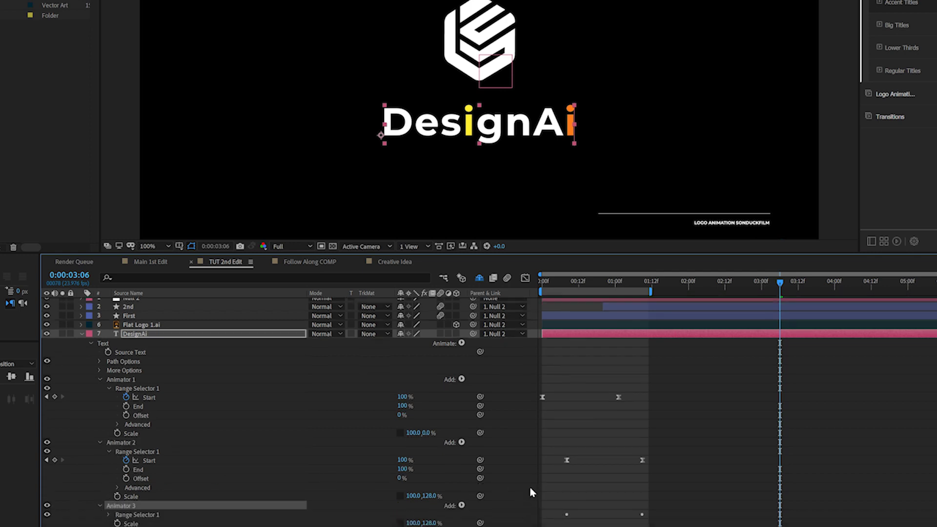
{"action": "key", "text": "u"}
{"action": "mouse_move", "coordinate": [548, 410]}
{"action": "left_mouse_down"}
{"action": "mouse_move", "coordinate": [655, 384]}
{"action": "mouse_move", "coordinate": [543, 418]}
{"action": "left_mouse_up"}
{"action": "left_click", "coordinate": [642, 393]}
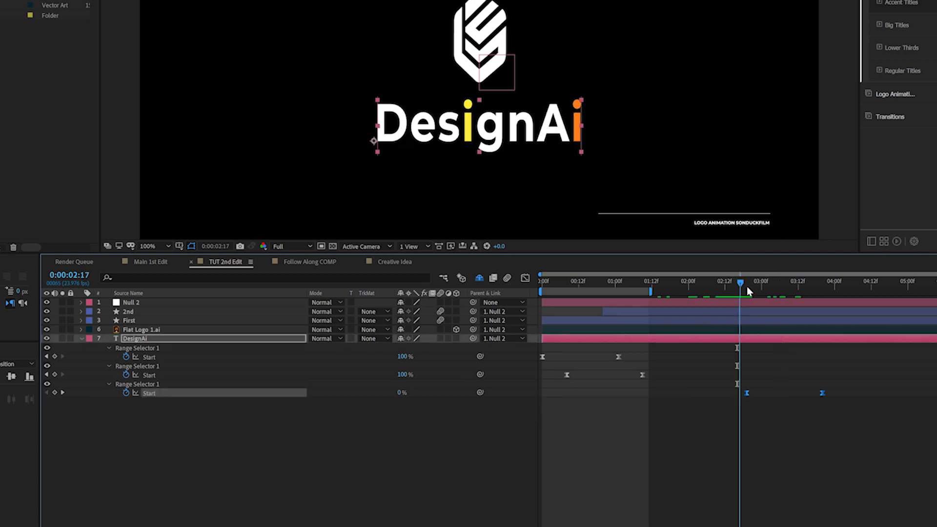
{"action": "left_click_drag", "start_coordinate": [747, 288], "coordinate": [790, 295]}
{"action": "left_click_drag", "start_coordinate": [746, 393], "coordinate": [787, 392]}
{"action": "left_click", "coordinate": [637, 426]}
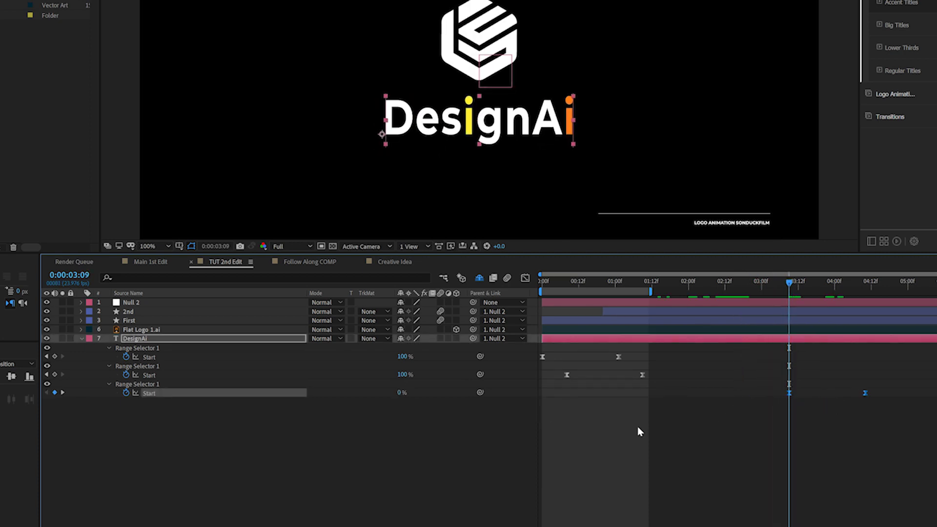
- Keyframe Animator 3's range End from 0% to 100%, offset it slightly ahead of the Start keyframes, ease it and preview
{"action": "left_click", "coordinate": [109, 384]}
{"action": "left_click", "coordinate": [148, 401]}
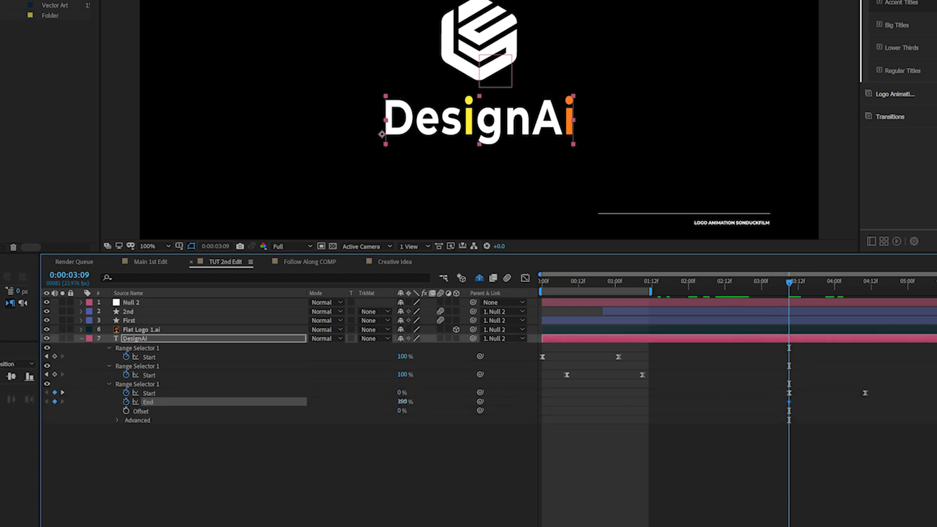
{"action": "left_click_drag", "start_coordinate": [402, 401], "coordinate": [294, 402]}
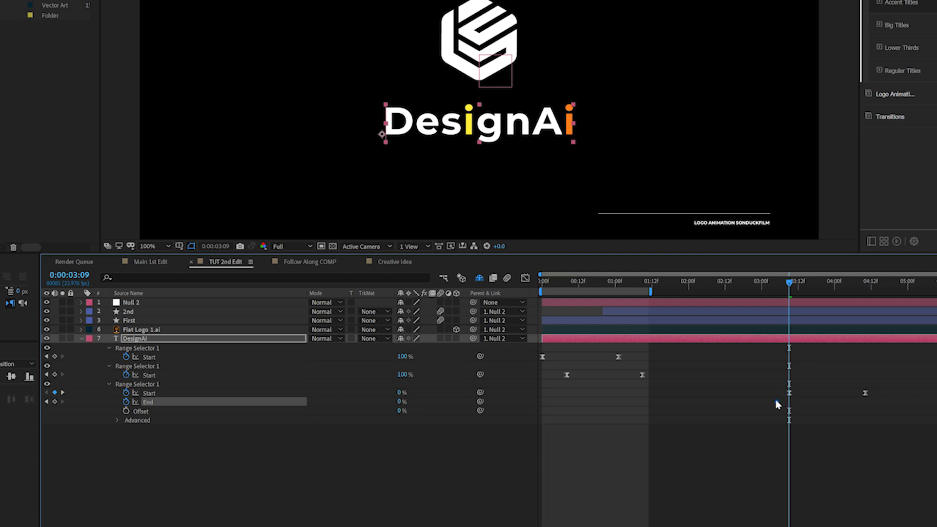
{"action": "left_click_drag", "start_coordinate": [798, 294], "coordinate": [857, 298]}
{"action": "left_click_drag", "start_coordinate": [401, 403], "coordinate": [669, 428]}
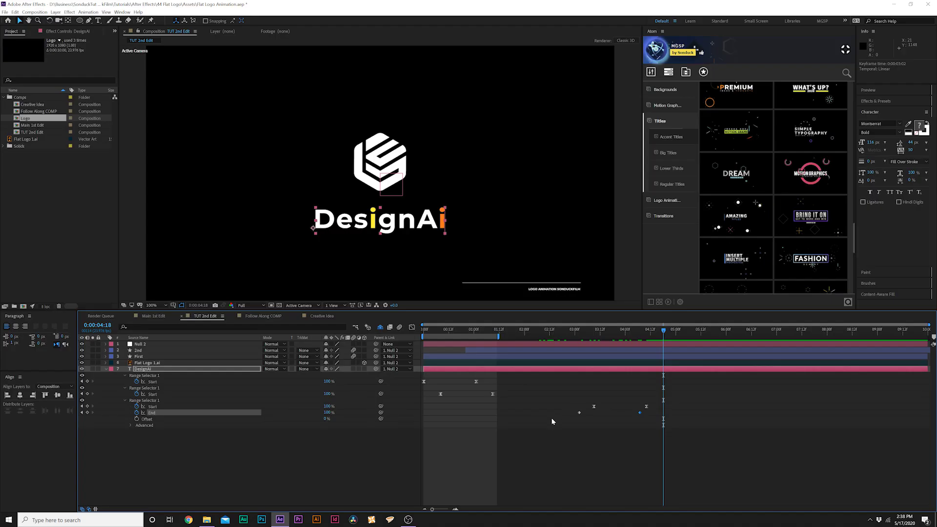
{"action": "left_click_drag", "start_coordinate": [744, 403], "coordinate": [861, 406]}
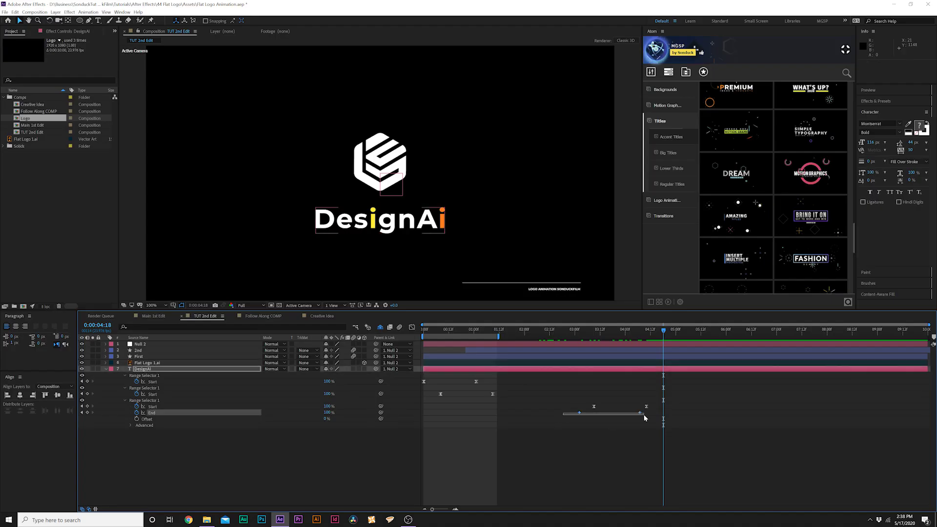
{"action": "left_click_drag", "start_coordinate": [644, 417], "coordinate": [649, 418]}
{"action": "key", "text": "u"}
{"action": "key", "text": "space"}
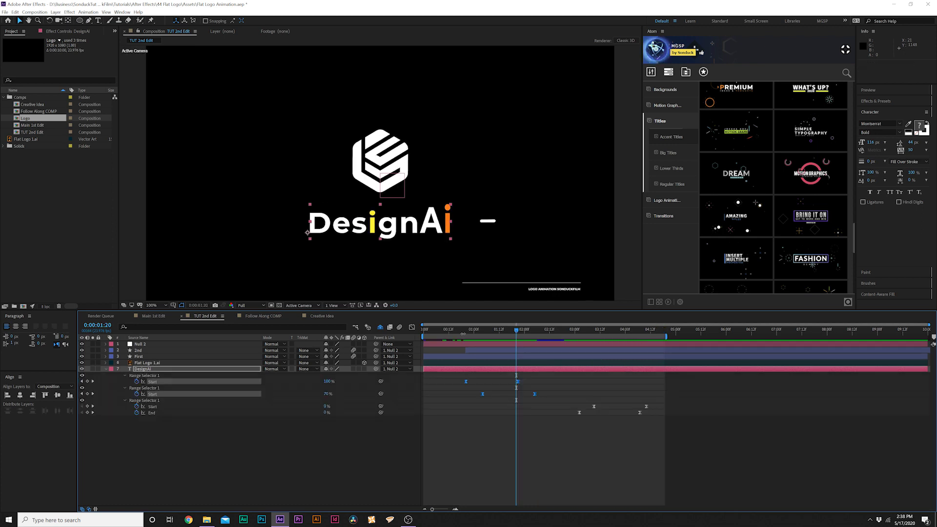
- Shift the Start keyframes of the first two range selectors to begin at about 0:00:01:09 and preview from the start
{"action": "mouse_move", "coordinate": [463, 332]}
{"action": "left_mouse_down"}
{"action": "mouse_move", "coordinate": [439, 331]}
{"action": "mouse_move", "coordinate": [496, 336]}
{"action": "left_mouse_up"}
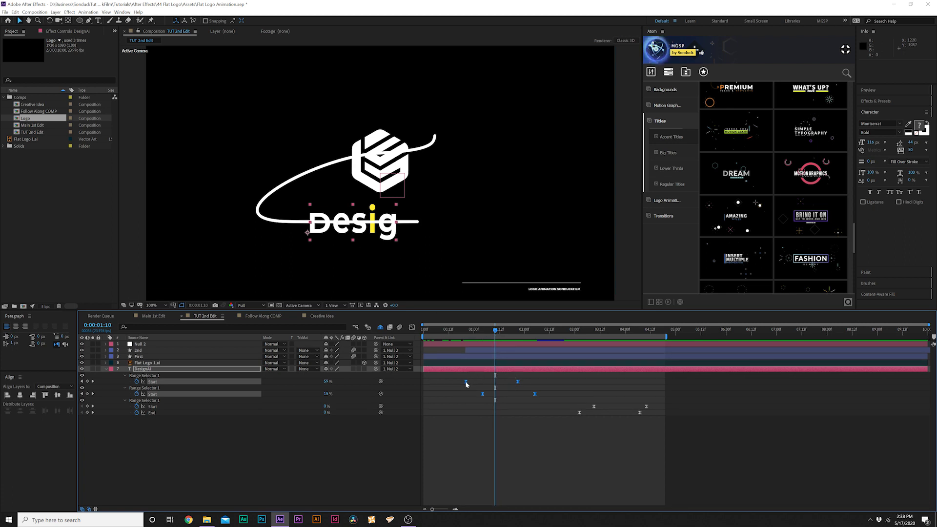
{"action": "left_click_drag", "start_coordinate": [466, 384], "coordinate": [484, 384]}
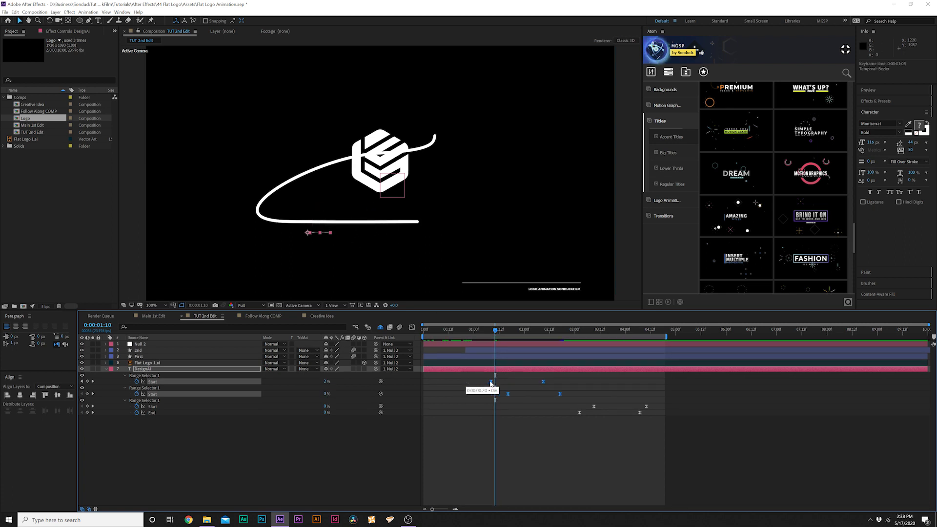
{"action": "key", "text": "Home"}
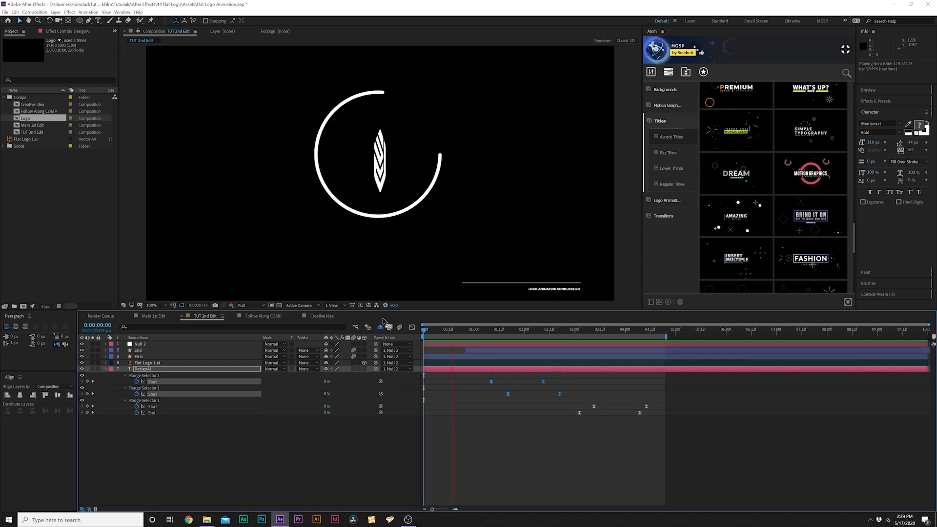
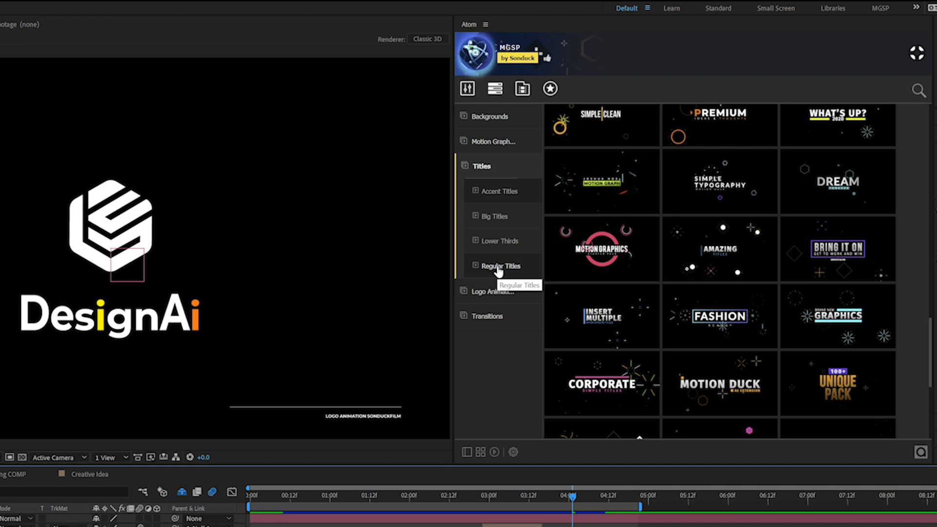
- Browse the Regular Titles presets in the Atom motion graphics library
{"action": "left_click", "coordinate": [497, 269]}
{"action": "scroll", "coordinate": [622, 271], "scroll_direction": "down", "scroll_amount": 5}
{"action": "mouse_move", "coordinate": [623, 273]}
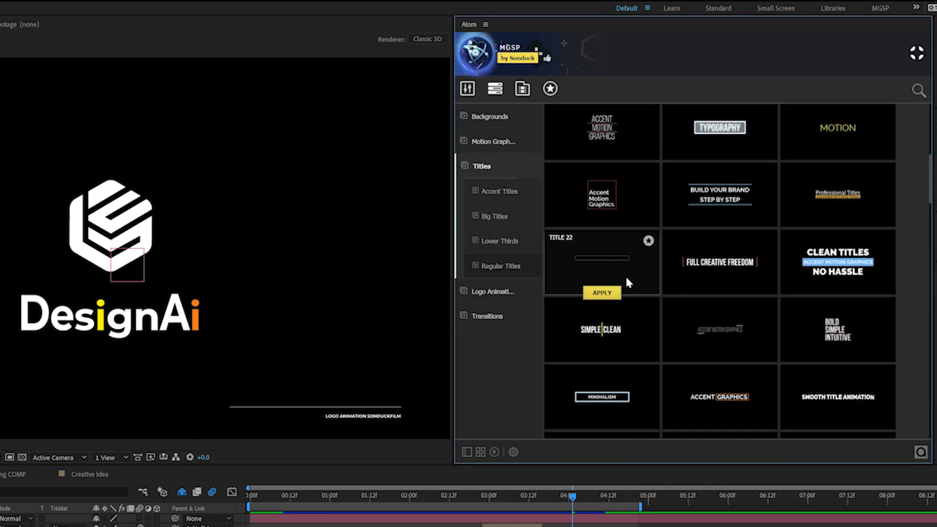
{"action": "scroll", "coordinate": [622, 270], "scroll_direction": "down", "scroll_amount": 10}
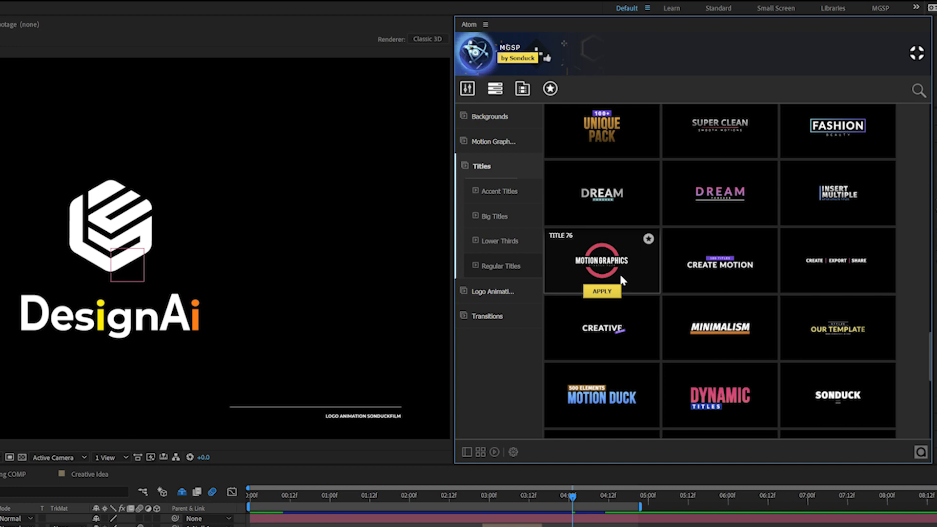
{"action": "scroll", "coordinate": [624, 322], "scroll_direction": "down", "scroll_amount": 3}
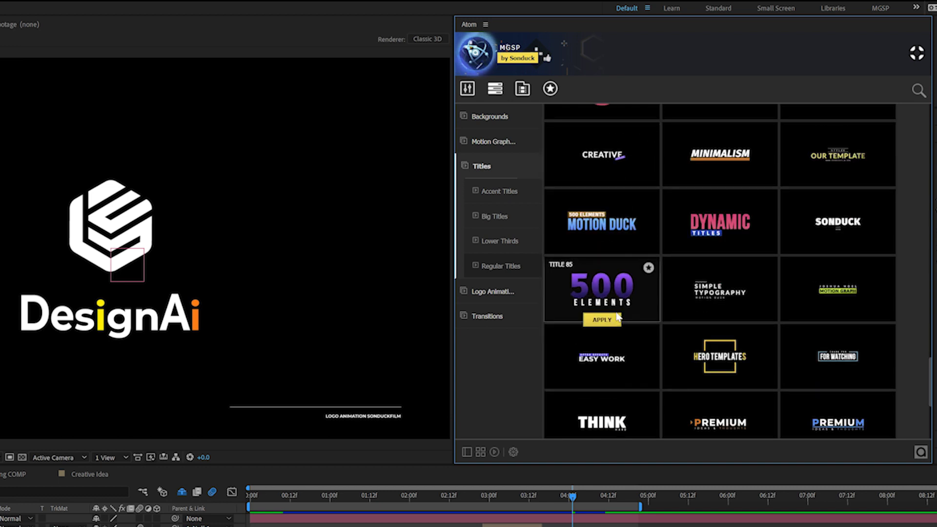
- Add the Diamond Line Burst preset from the Motion Graphics category to the Main 1st Edit composition
{"action": "left_click", "coordinate": [497, 142]}
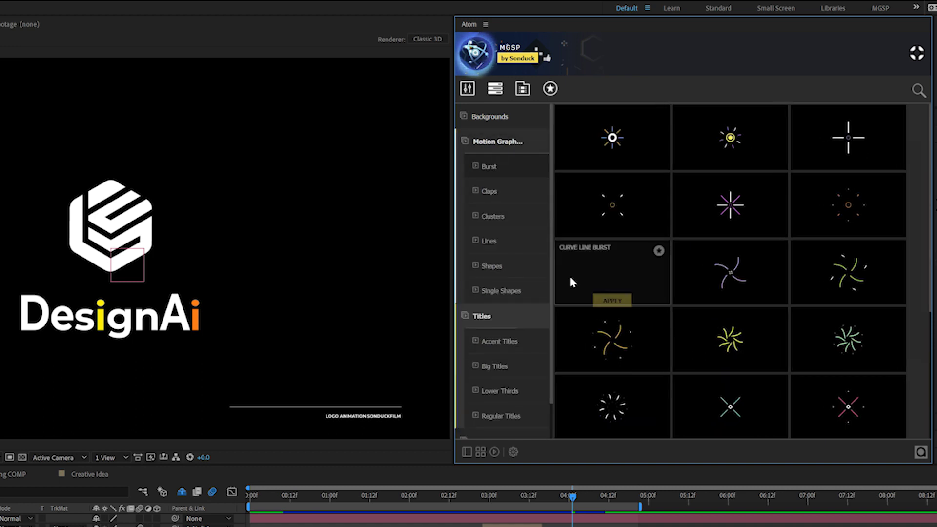
{"action": "scroll", "coordinate": [679, 293], "scroll_direction": "down", "scroll_amount": 3}
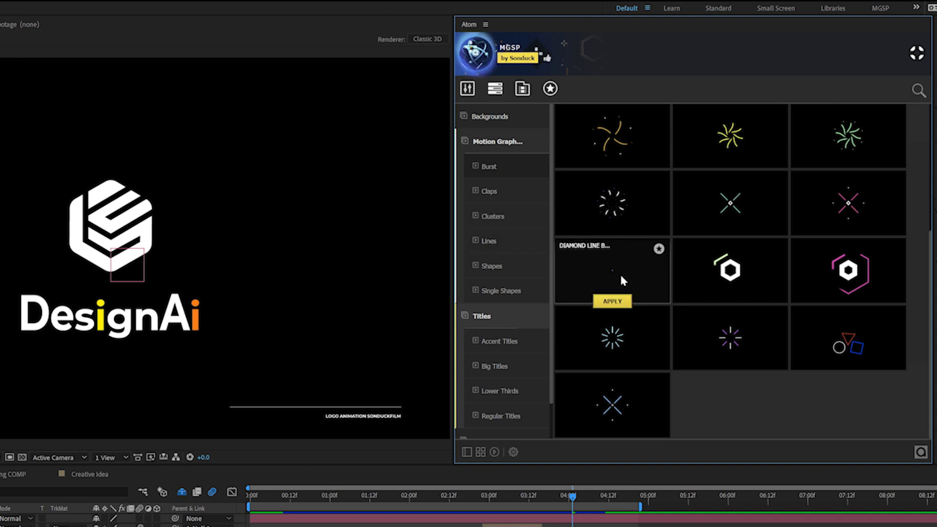
{"action": "left_click", "coordinate": [614, 301]}
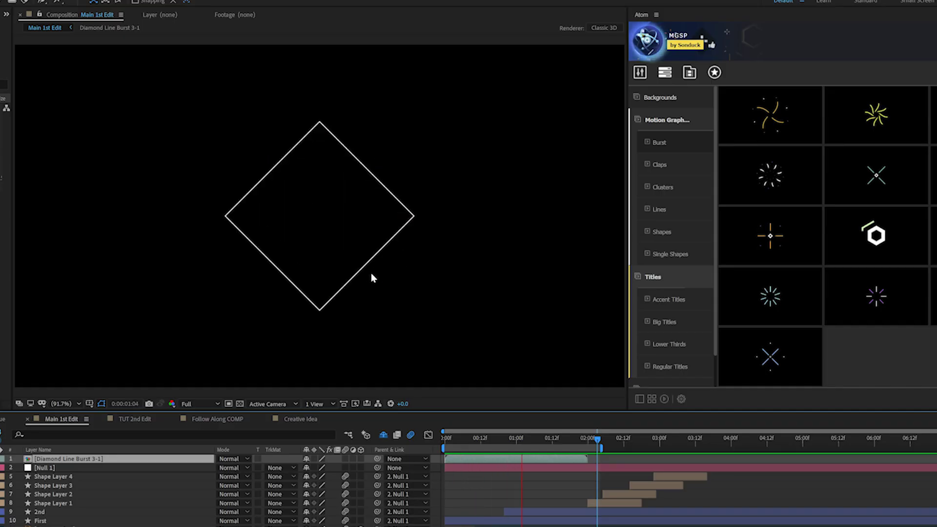
- Open the Diamond Line Burst precomp and set its Control layer's Color 1 to green 00FF88
{"action": "double_click", "coordinate": [81, 459]}
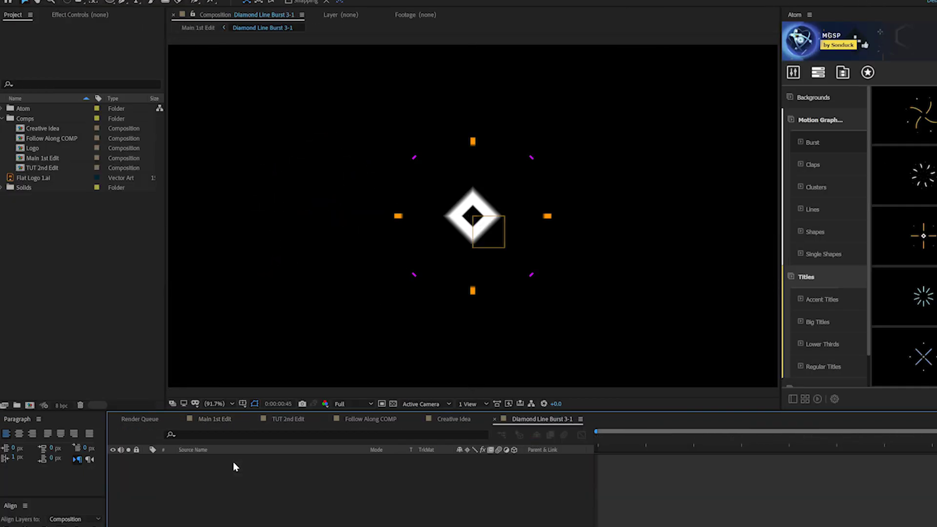
{"action": "left_click", "coordinate": [59, 459]}
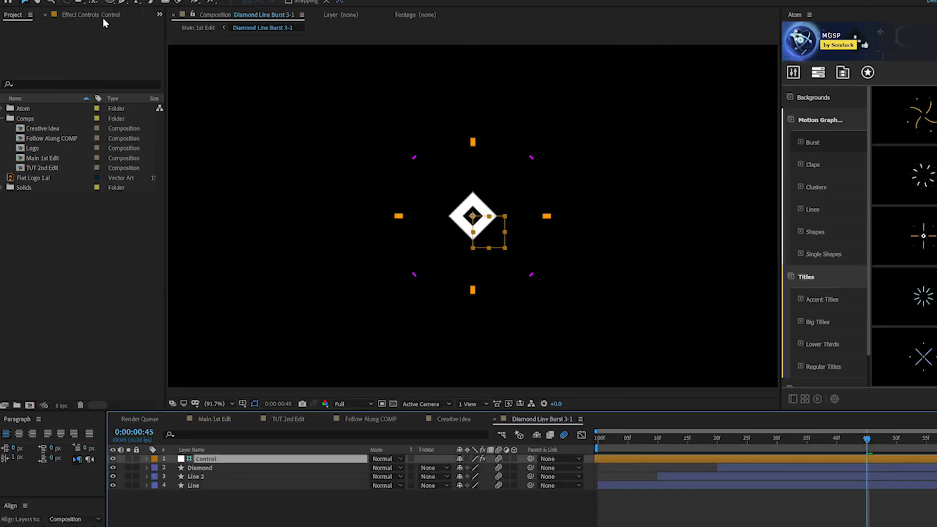
{"action": "left_click", "coordinate": [103, 15]}
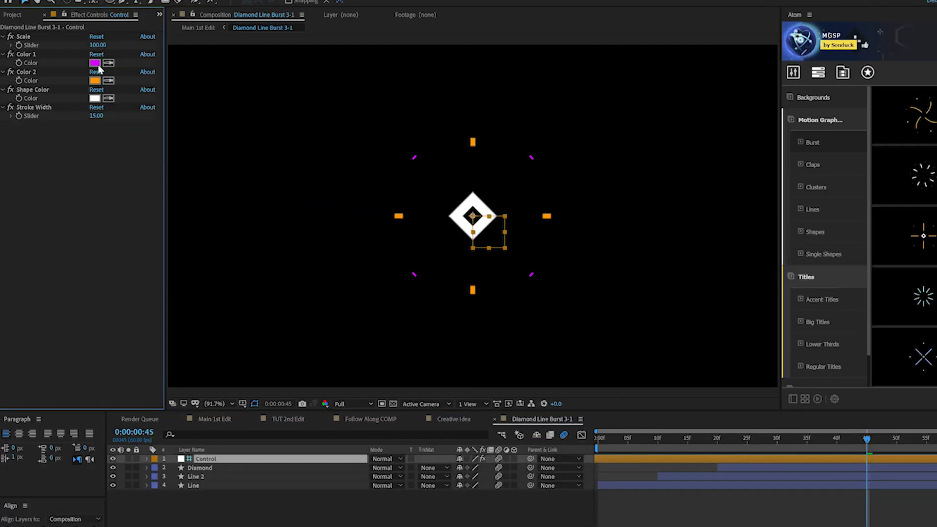
{"action": "left_click", "coordinate": [95, 62]}
{"action": "left_click", "coordinate": [462, 422]}
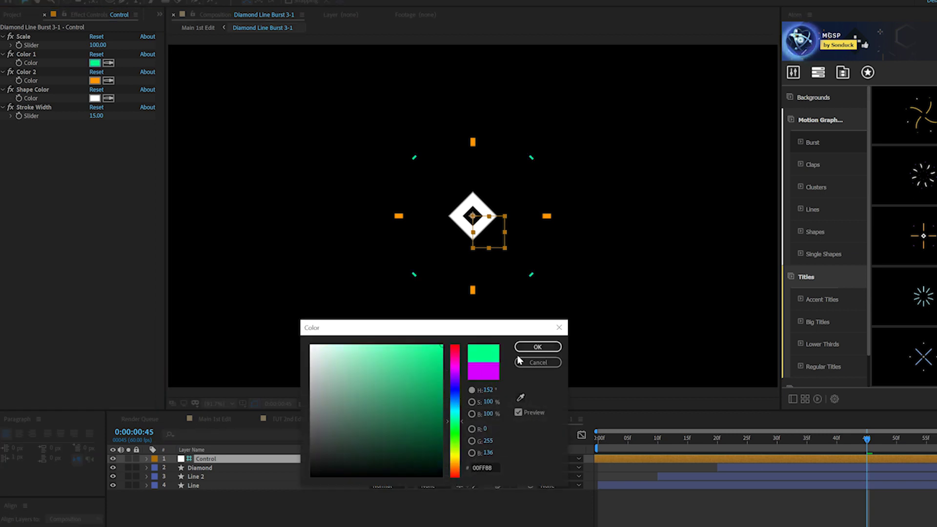
{"action": "left_click", "coordinate": [534, 347]}
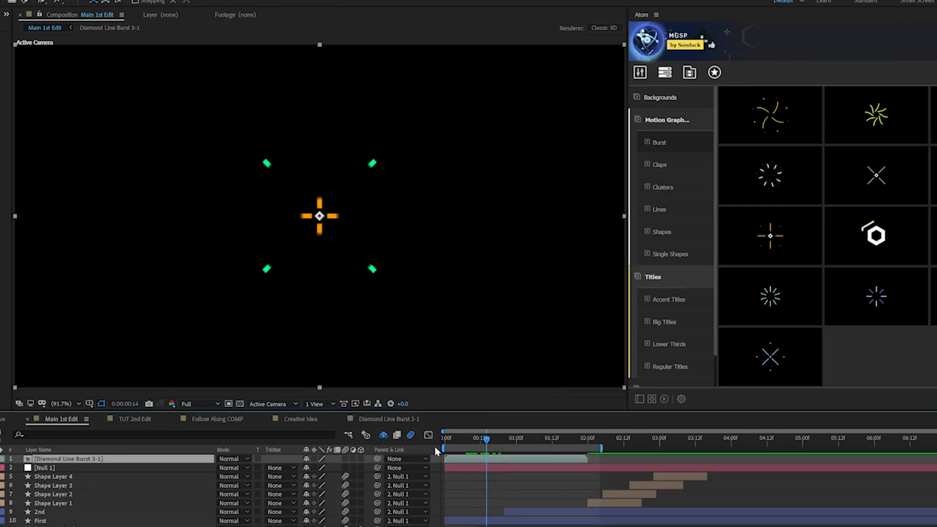
- Scale the Diamond Line Burst layer to 36% and move it up and left of the composition's centre
{"action": "key", "text": "s"}
{"action": "left_click", "coordinate": [318, 467]}
{"action": "type", "text": "36"}
{"action": "left_click_drag", "start_coordinate": [320, 215], "coordinate": [159, 135]}
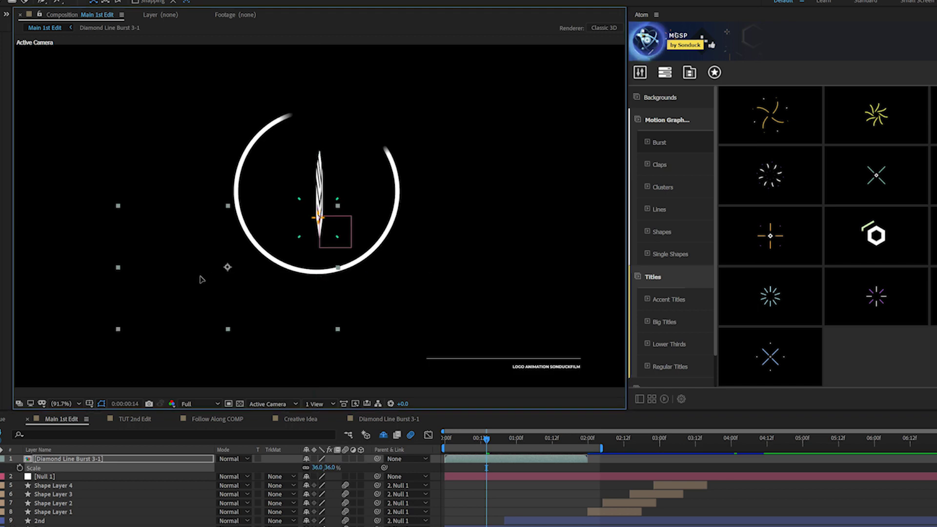
- Duplicate the burst layer several times, spread the copies around the logo, stagger their start times and preview
{"action": "key", "text": "ctrl+d"}
{"action": "key", "text": "ctrl+d"}
{"action": "left_click_drag", "start_coordinate": [159, 134], "coordinate": [492, 259]}
{"action": "key", "text": "ctrl+d"}
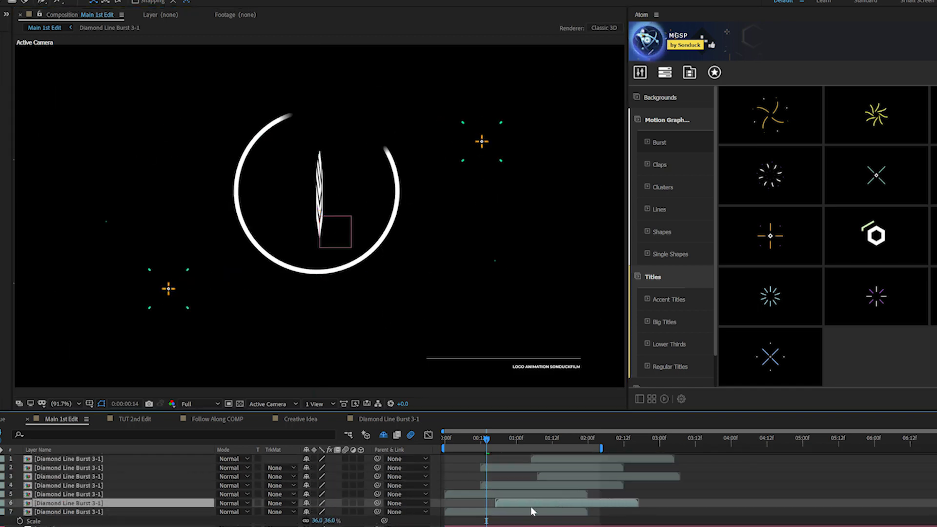
{"action": "left_click_drag", "start_coordinate": [531, 511], "coordinate": [632, 486]}
{"action": "left_click", "coordinate": [587, 486]}
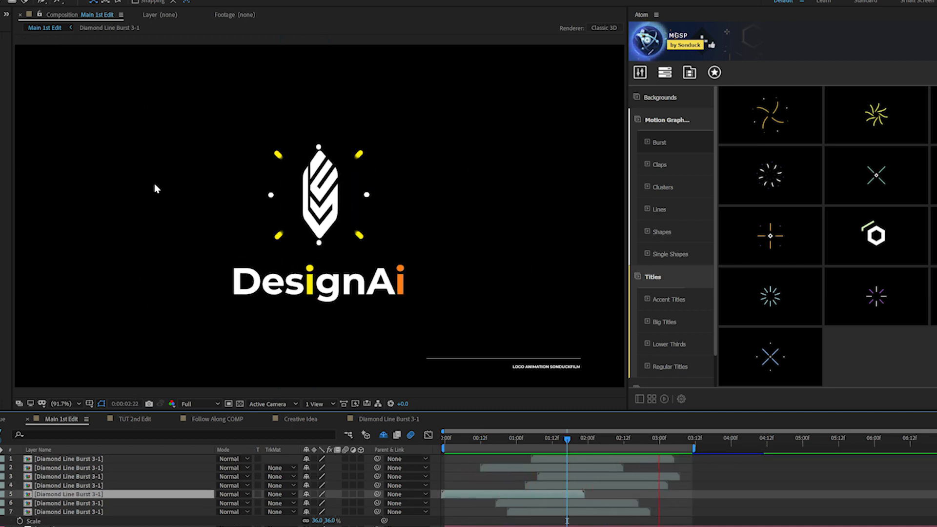
{"action": "key", "text": "space"}
- Browse the preset library's Backgrounds, Transitions and motion graphics Clusters
{"action": "left_click", "coordinate": [660, 98]}
{"action": "left_click", "coordinate": [664, 142]}
{"action": "left_click", "coordinate": [492, 238]}
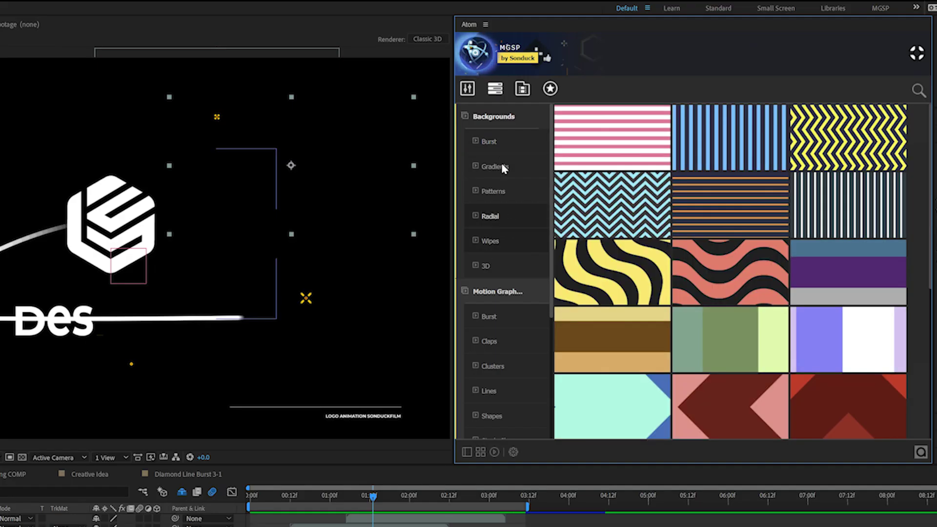
{"action": "left_click", "coordinate": [495, 119]}
{"action": "scroll", "coordinate": [502, 242], "scroll_direction": "down", "scroll_amount": 2}
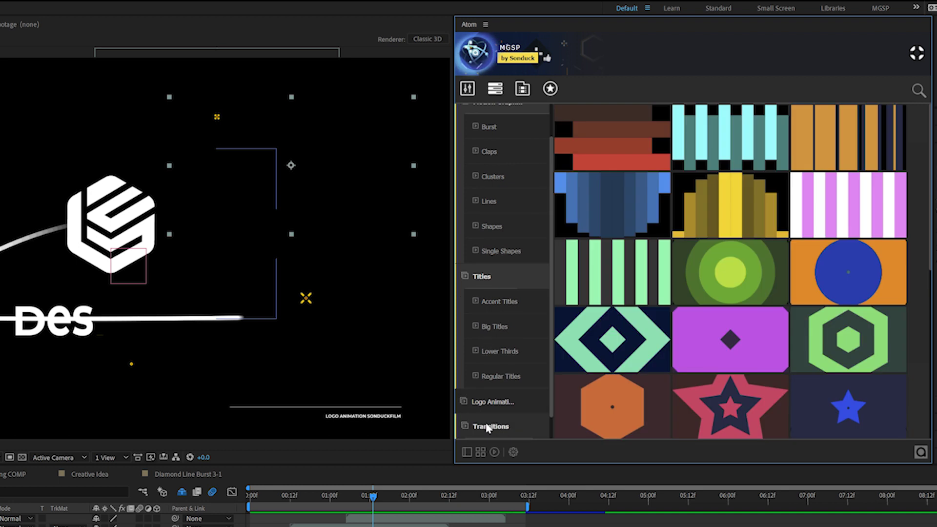
{"action": "left_click", "coordinate": [492, 178]}
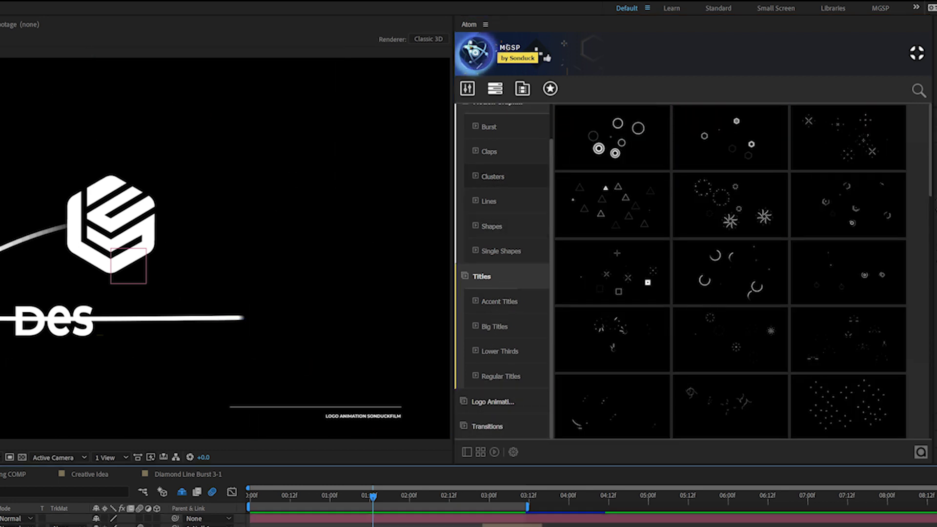
{"action": "left_click", "coordinate": [604, 234]}
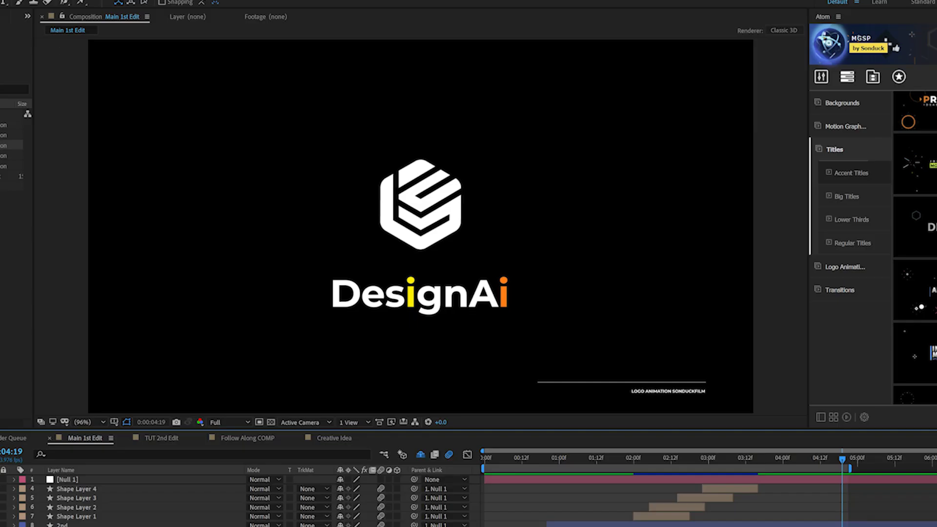
- In TUT 2nd Edit at 0:00:01:20, draw a short vertical line above the logo with the Pen tool and a 12 px white stroke
{"action": "key", "text": "space"}
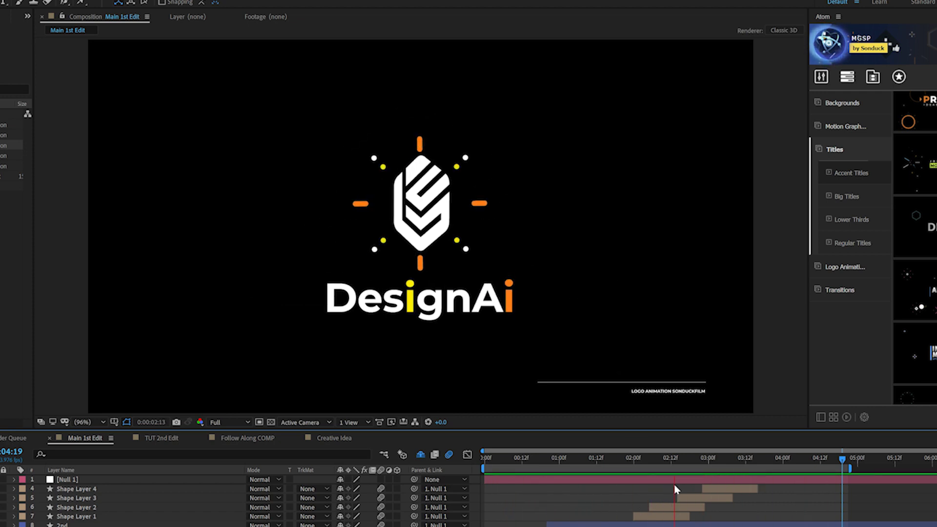
{"action": "left_click", "coordinate": [184, 439]}
{"action": "left_click_drag", "start_coordinate": [693, 487], "coordinate": [756, 492]}
{"action": "left_click", "coordinate": [124, 31]}
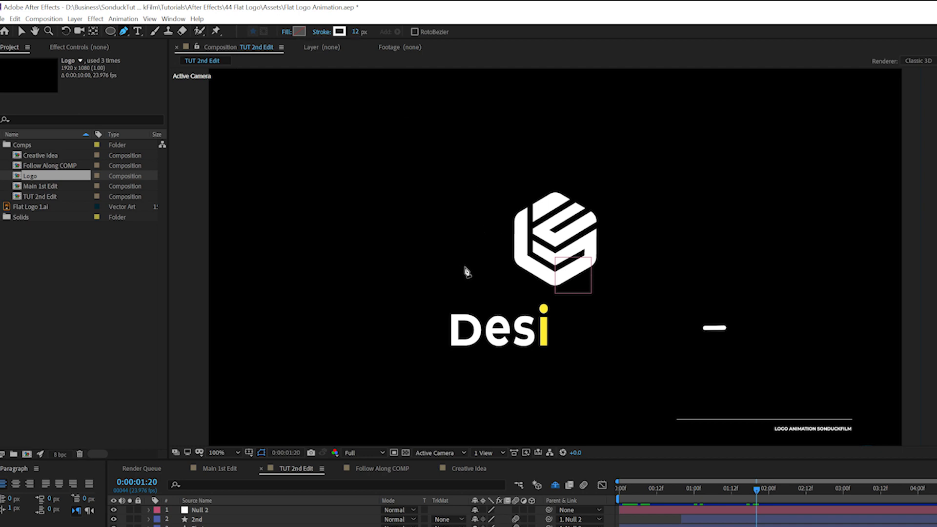
{"action": "left_click", "coordinate": [550, 180]}
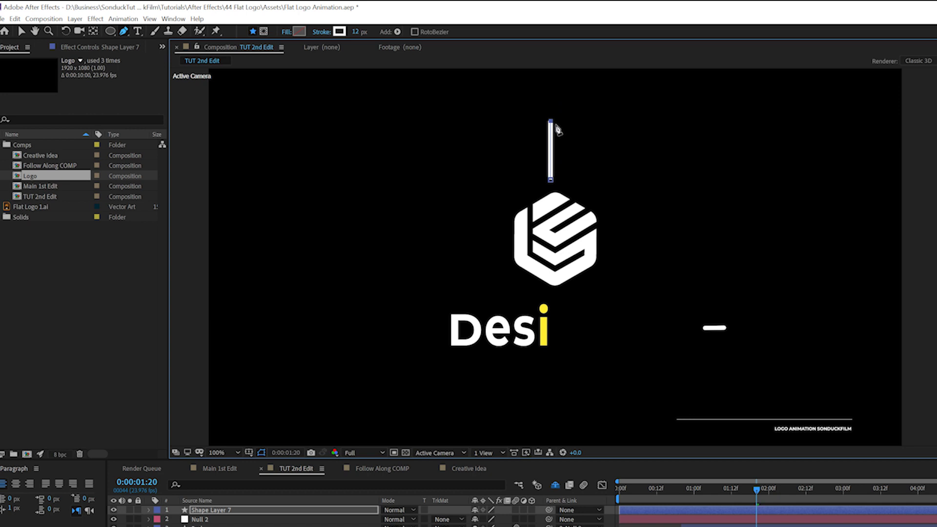
{"action": "key", "text": "v"}
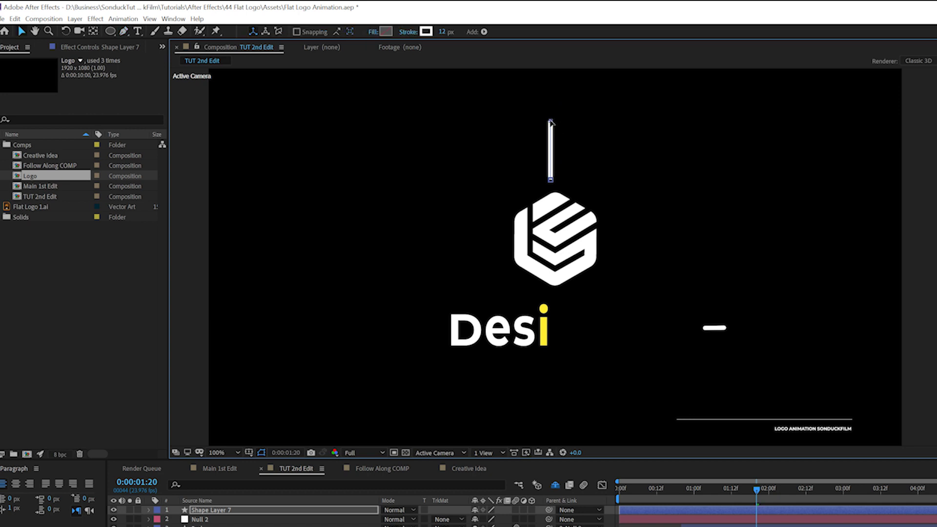
- Set the line cap of the new shape's Stroke 1 to Round Cap
{"action": "left_click", "coordinate": [149, 510]}
{"action": "left_click", "coordinate": [89, 403]}
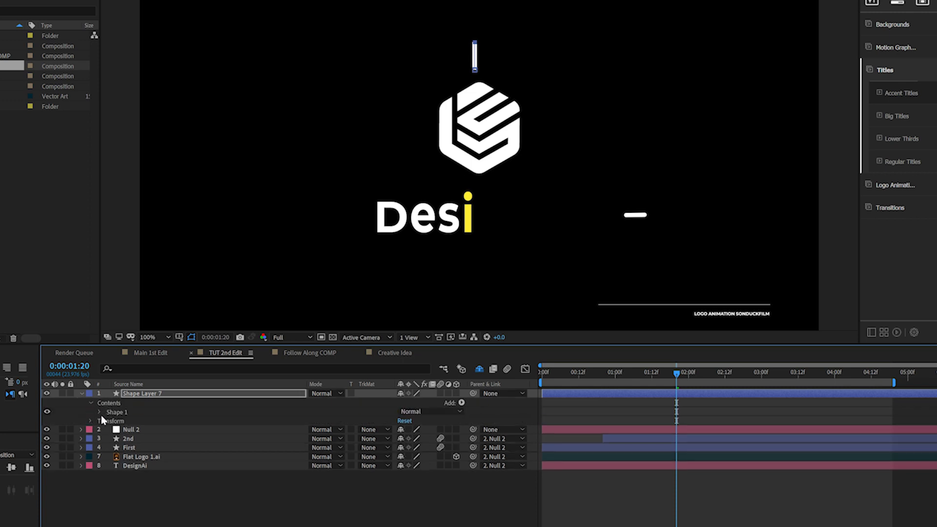
{"action": "left_click", "coordinate": [100, 412]}
{"action": "left_click", "coordinate": [108, 430]}
{"action": "left_click", "coordinate": [429, 475]}
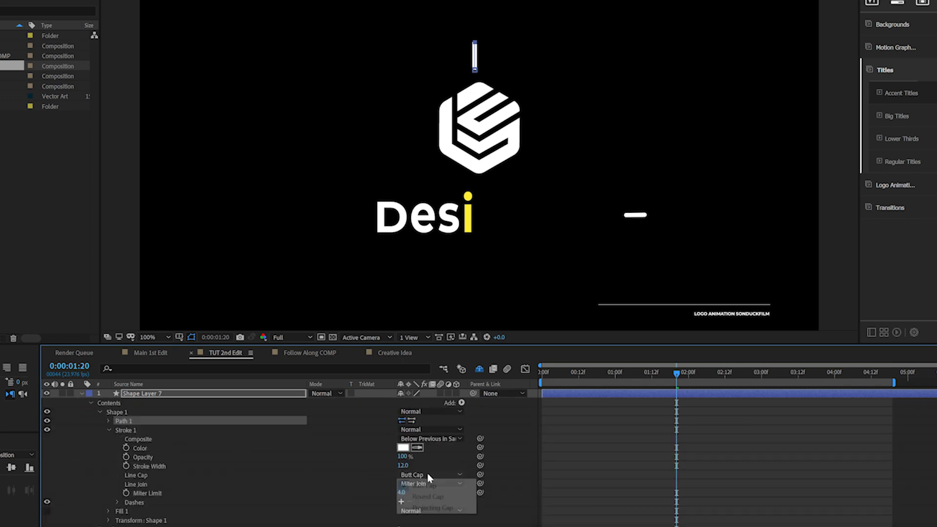
{"action": "left_click", "coordinate": [418, 493]}
{"action": "left_click", "coordinate": [109, 343]}
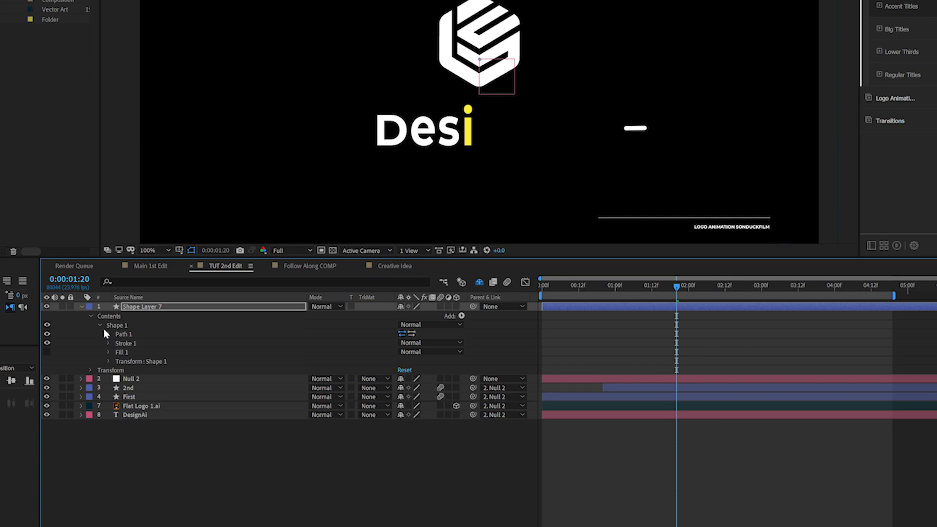
- Add a Repeater to the line's shape layer contents and set its copies to 4
{"action": "left_click", "coordinate": [272, 318]}
{"action": "left_click", "coordinate": [461, 316]}
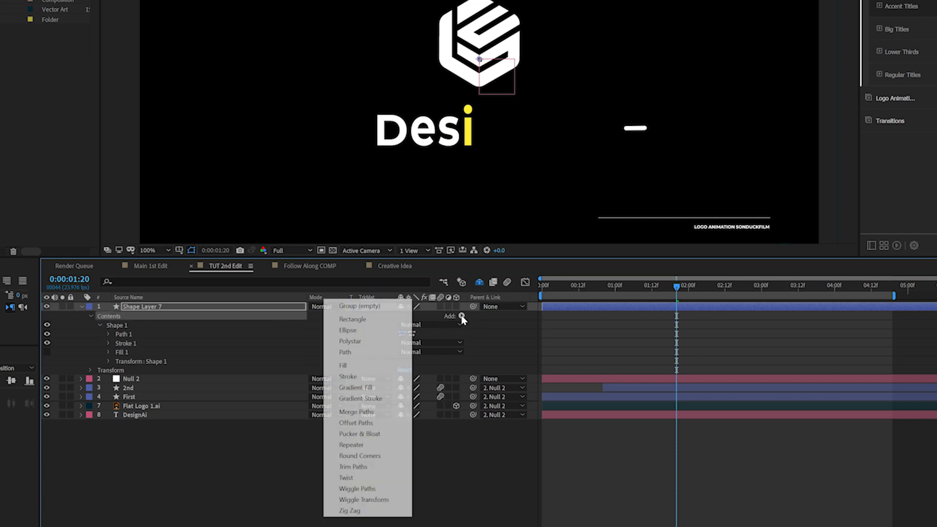
{"action": "left_click", "coordinate": [363, 444]}
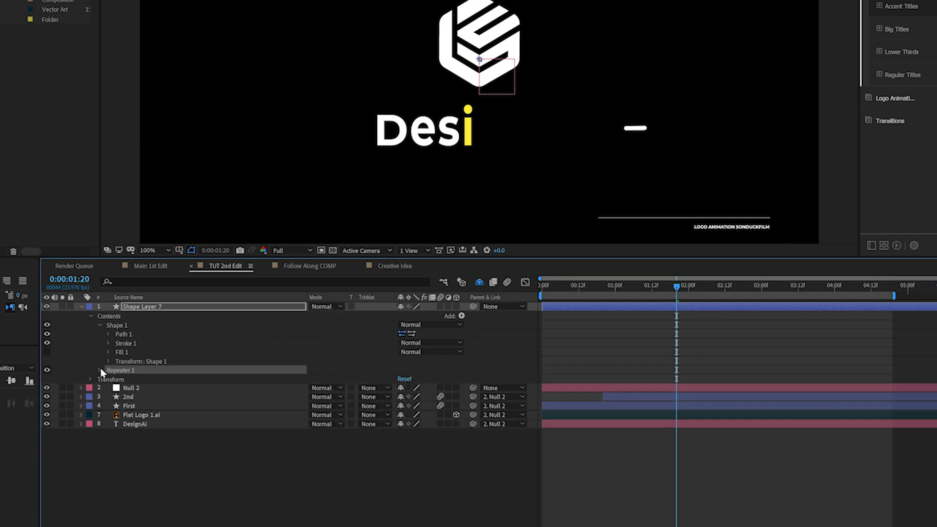
{"action": "left_click", "coordinate": [100, 370]}
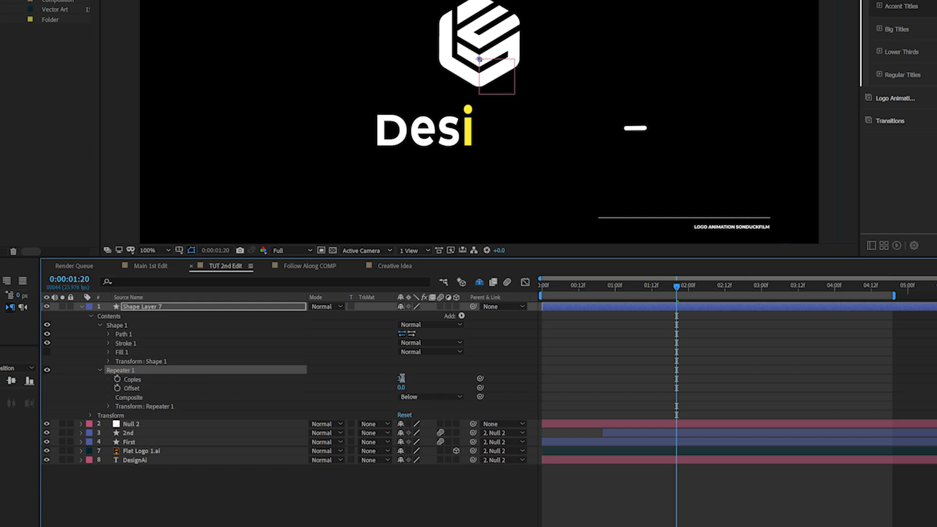
{"action": "left_click", "coordinate": [439, 372]}
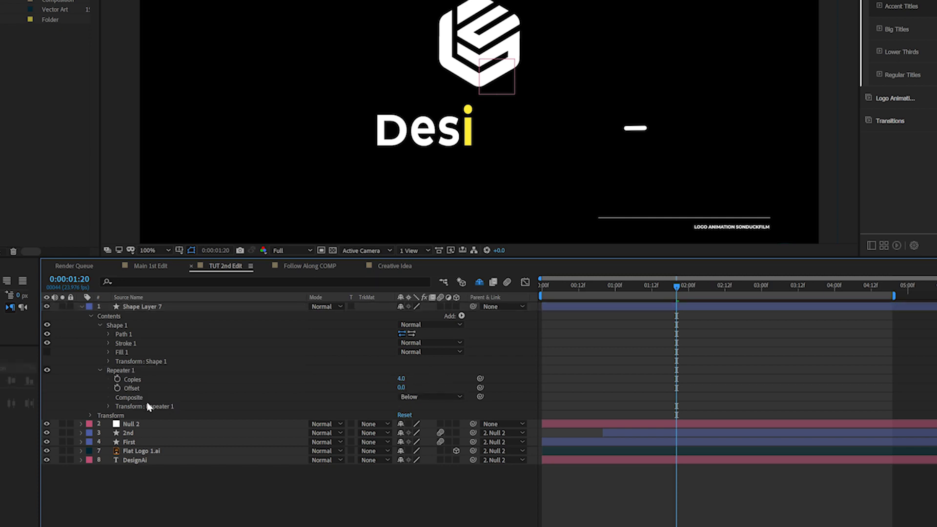
- In the Repeater's transform, set the horizontal position to 0 and the rotation to 90°
{"action": "left_click", "coordinate": [108, 406]}
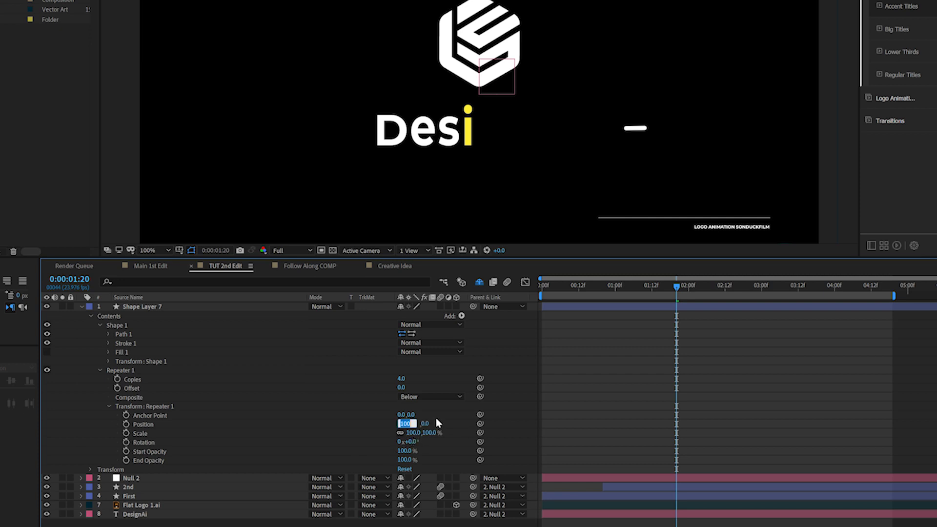
{"action": "key", "text": "Return"}
{"action": "left_click_drag", "start_coordinate": [413, 441], "coordinate": [424, 446]}
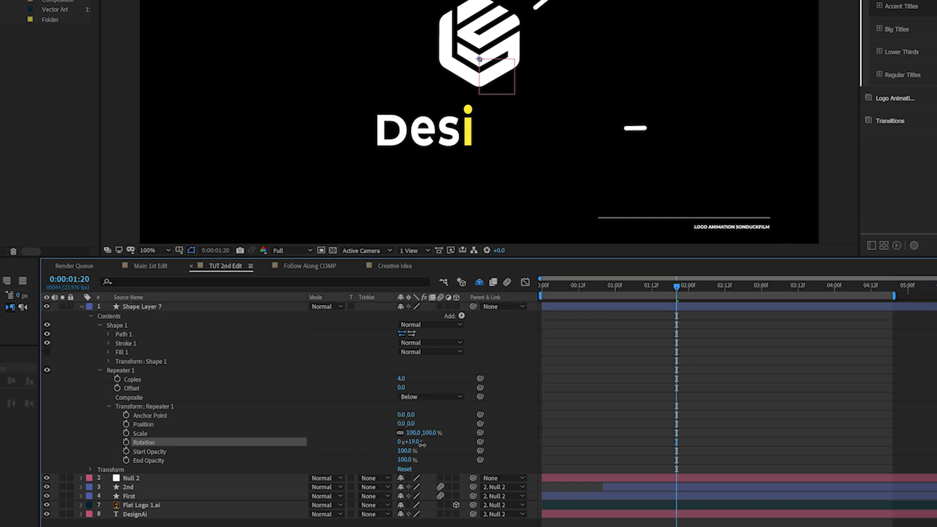
{"action": "left_click_drag", "start_coordinate": [449, 450], "coordinate": [420, 441]}
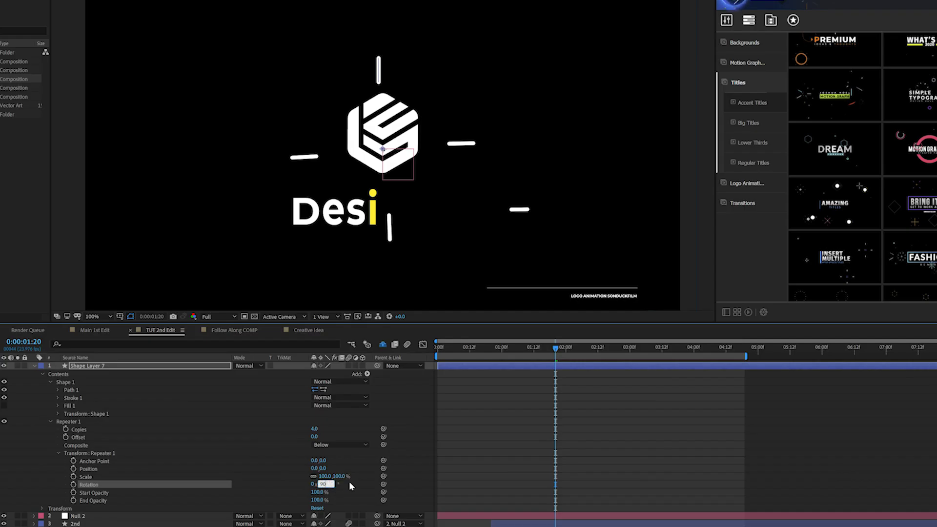
{"action": "left_click", "coordinate": [349, 486]}
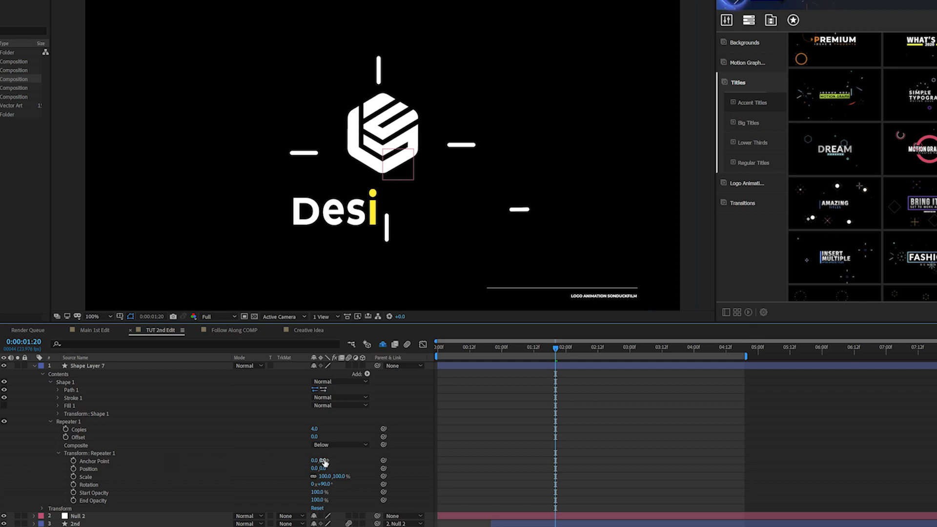
- Set the Repeater's anchor point to about -18, -52 and nudge the shape layer so the four lines surround the logo
{"action": "left_click_drag", "start_coordinate": [326, 462], "coordinate": [308, 460]}
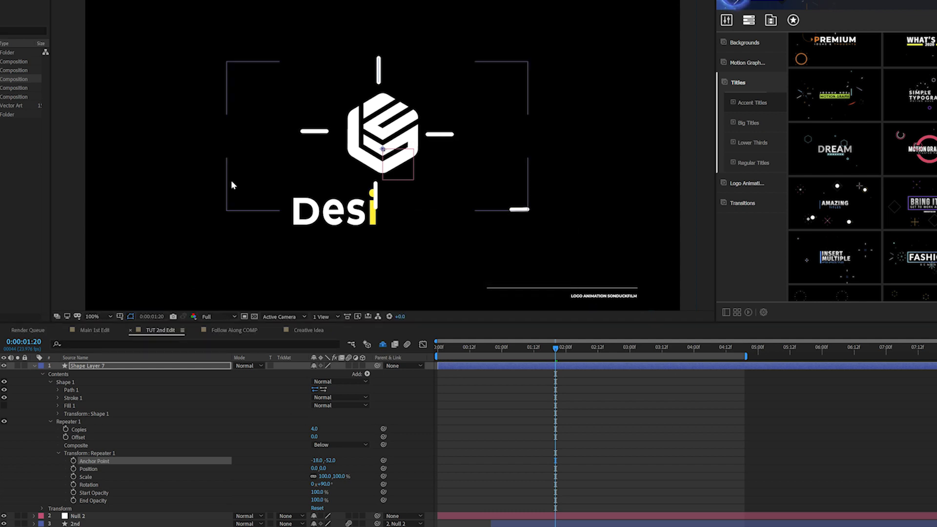
{"action": "left_click", "coordinate": [75, 366]}
{"action": "left_click_drag", "start_coordinate": [385, 152], "coordinate": [389, 154]}
{"action": "key", "text": "Return"}
- Rotate the four-line shape layer to 45° and reposition it around the logo
{"action": "key", "text": "r"}
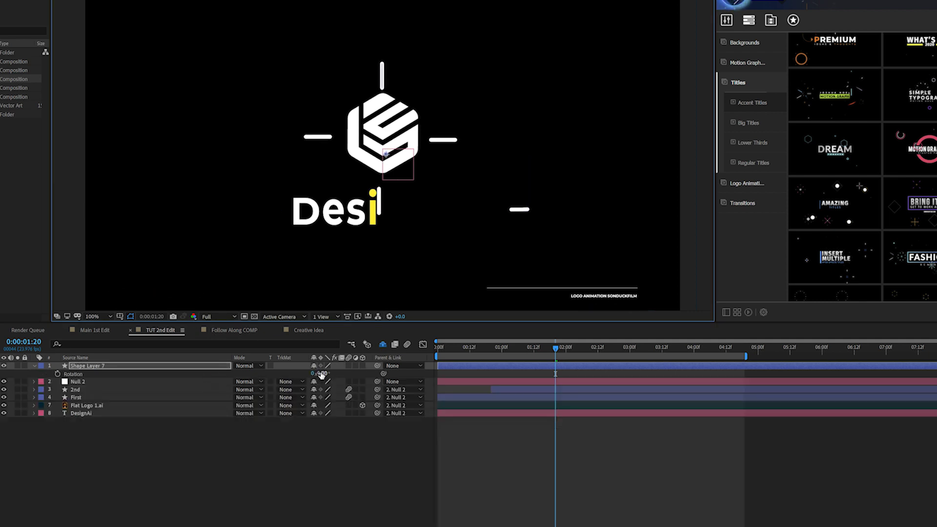
{"action": "left_click_drag", "start_coordinate": [321, 375], "coordinate": [337, 371]}
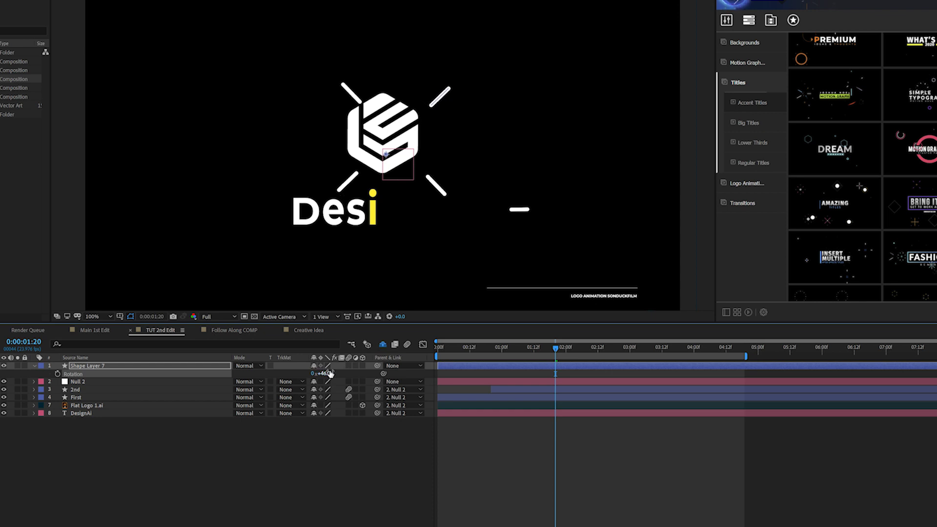
{"action": "type", "text": "5"}
{"action": "key", "text": "Return"}
{"action": "left_click_drag", "start_coordinate": [384, 154], "coordinate": [372, 147]}
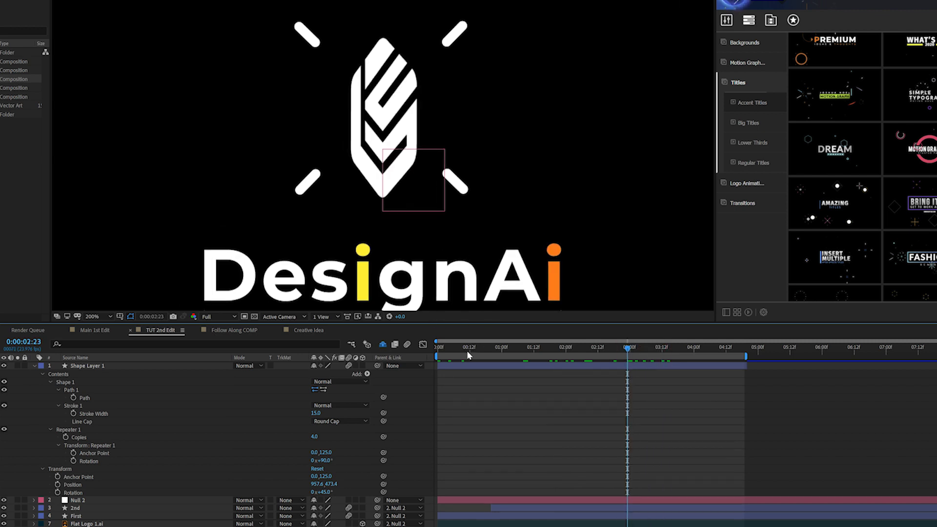
{"action": "left_click_drag", "start_coordinate": [468, 354], "coordinate": [434, 348]}
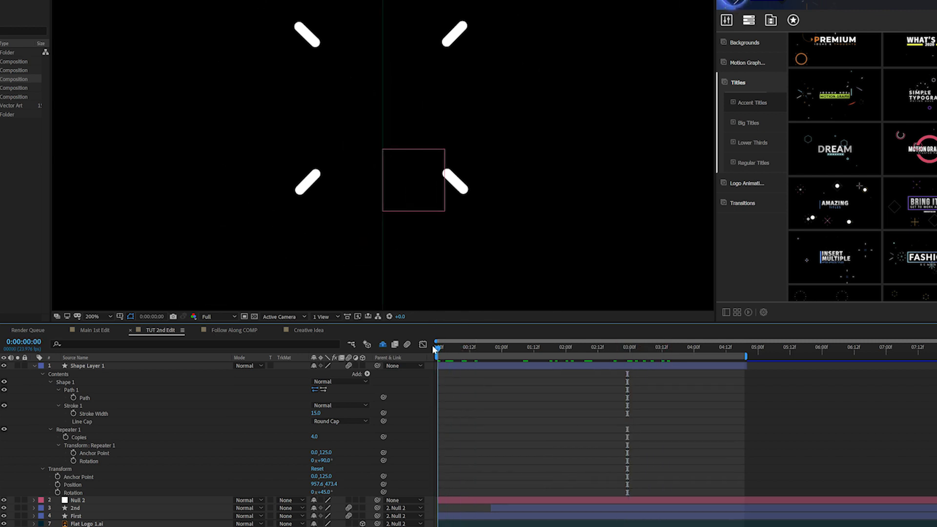
- Add Trim Paths to the line's shape layer contents, set its End to 0% and keyframe Start at 0% on the first frame
{"action": "left_click", "coordinate": [366, 375]}
{"action": "left_click", "coordinate": [276, 496]}
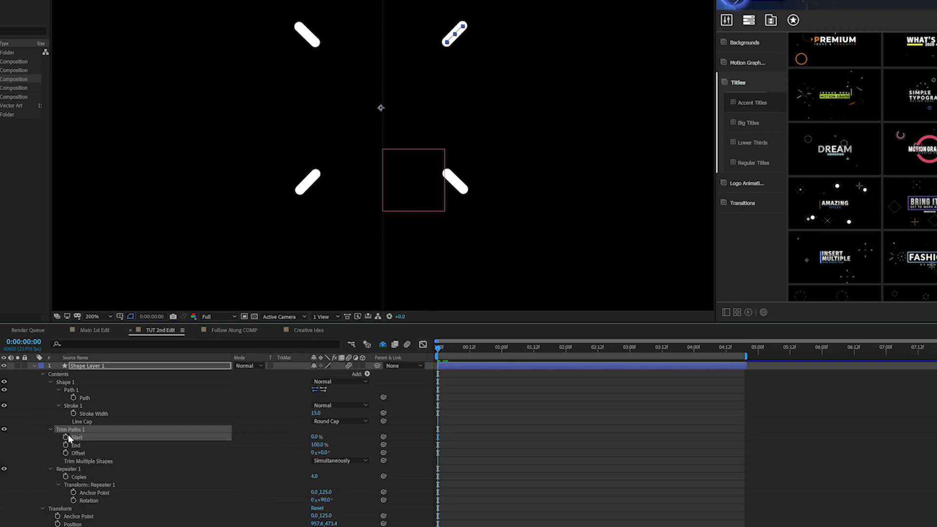
{"action": "left_click_drag", "start_coordinate": [316, 444], "coordinate": [273, 445]}
{"action": "left_click", "coordinate": [65, 436]}
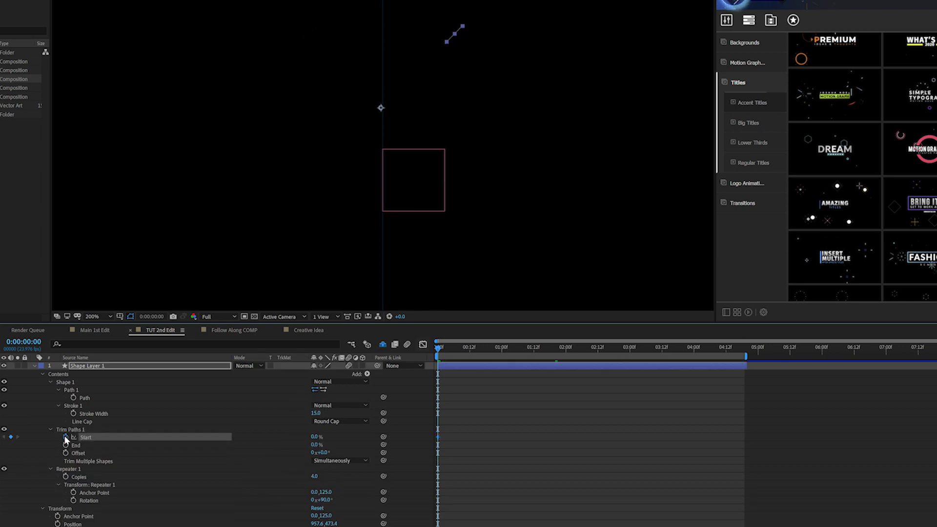
- Keyframe the Trim Paths End at 0% on frame 9 and set Start to 100% on frame 22
{"action": "left_click", "coordinate": [462, 353]}
{"action": "left_click", "coordinate": [66, 445]}
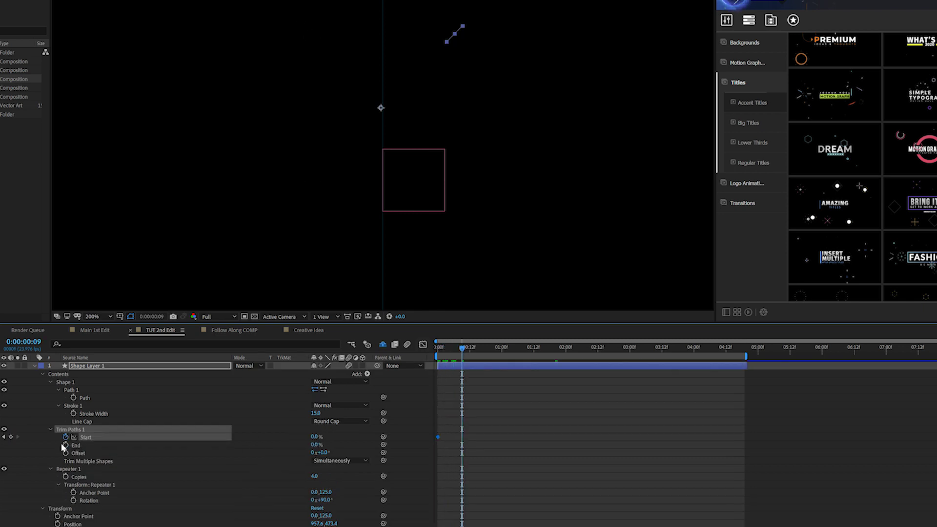
{"action": "left_click", "coordinate": [496, 349]}
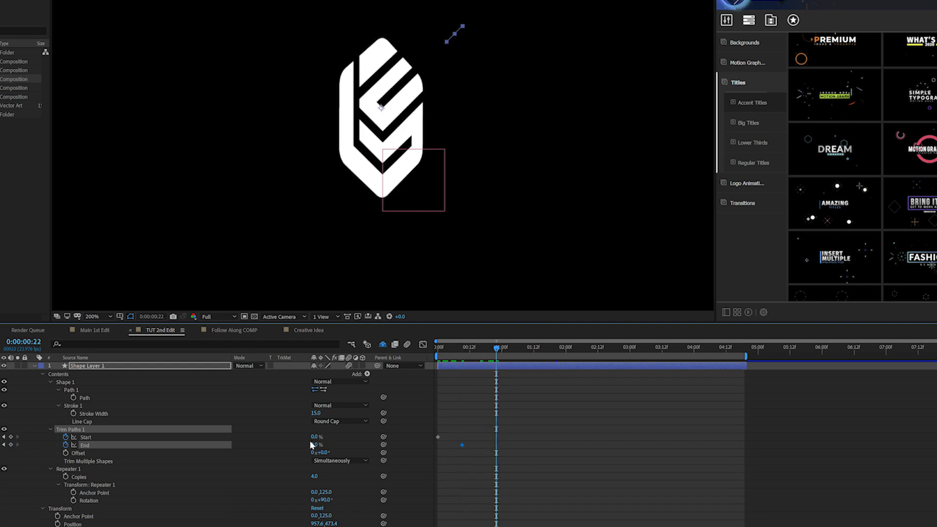
{"action": "left_click_drag", "start_coordinate": [316, 436], "coordinate": [362, 442]}
- Set the Trim Paths End to 100% about five frames after the last Start keyframe
{"action": "left_click_drag", "start_coordinate": [500, 348], "coordinate": [510, 349]}
{"action": "left_click_drag", "start_coordinate": [315, 445], "coordinate": [367, 444]}
{"action": "left_click", "coordinate": [3, 437]}
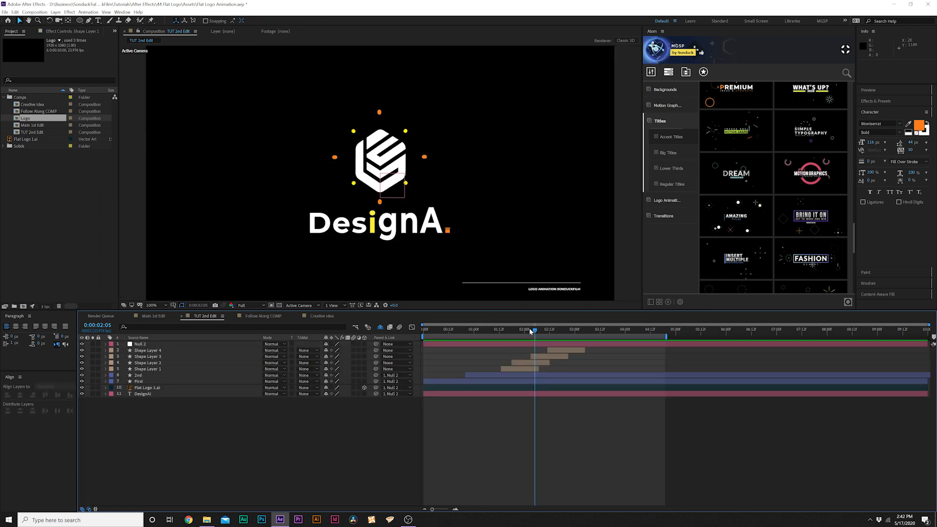
- Preview the animation, then parent Shape Layers 1 to 4 to Null 2 and enable motion blur for all layers and the composition
{"action": "key", "text": "space"}
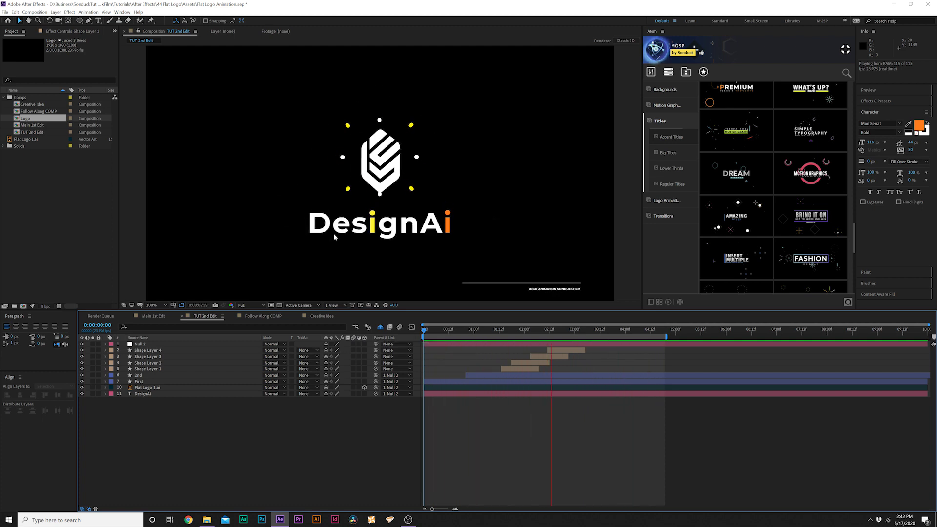
{"action": "key", "text": "space"}
{"action": "left_click", "coordinate": [149, 370]}
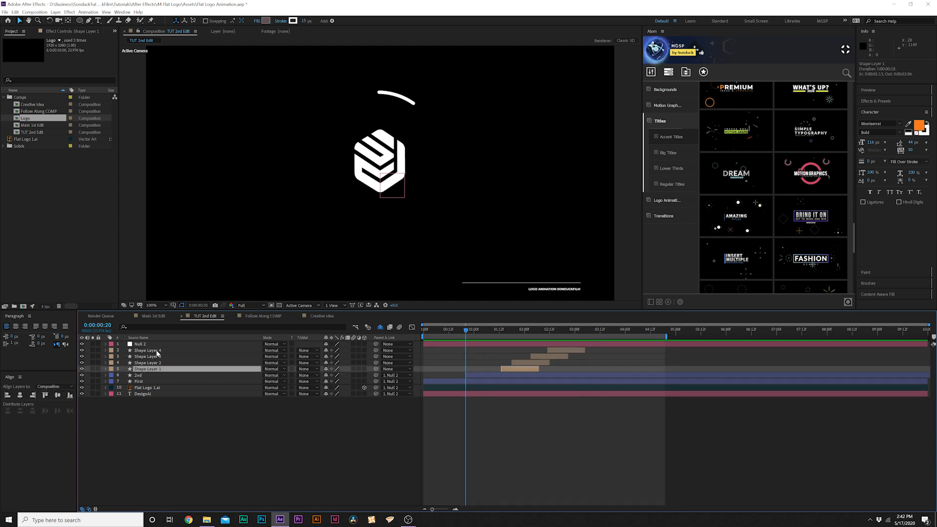
{"action": "left_click", "coordinate": [308, 350], "text": "shift"}
{"action": "left_click_drag", "start_coordinate": [141, 345], "coordinate": [140, 345]}
{"action": "left_click_drag", "start_coordinate": [352, 344], "coordinate": [352, 394]}
{"action": "left_click", "coordinate": [399, 327]}
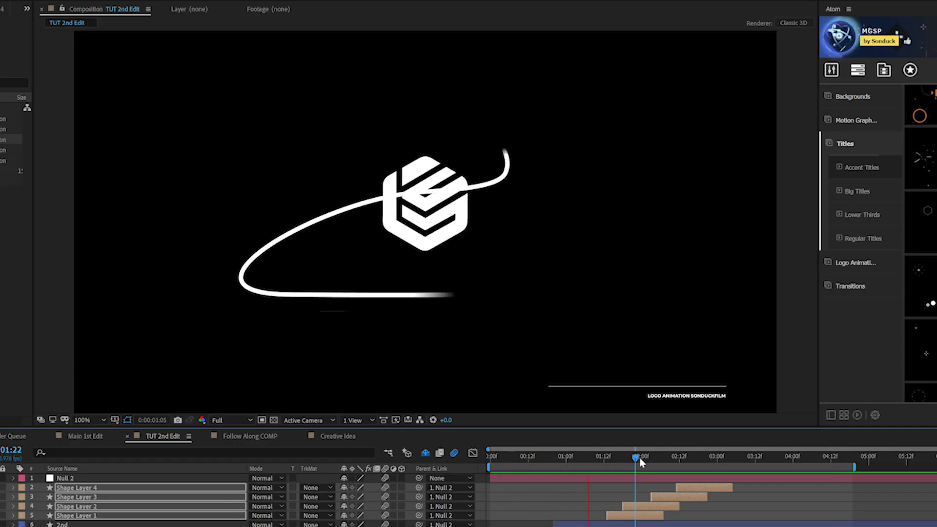